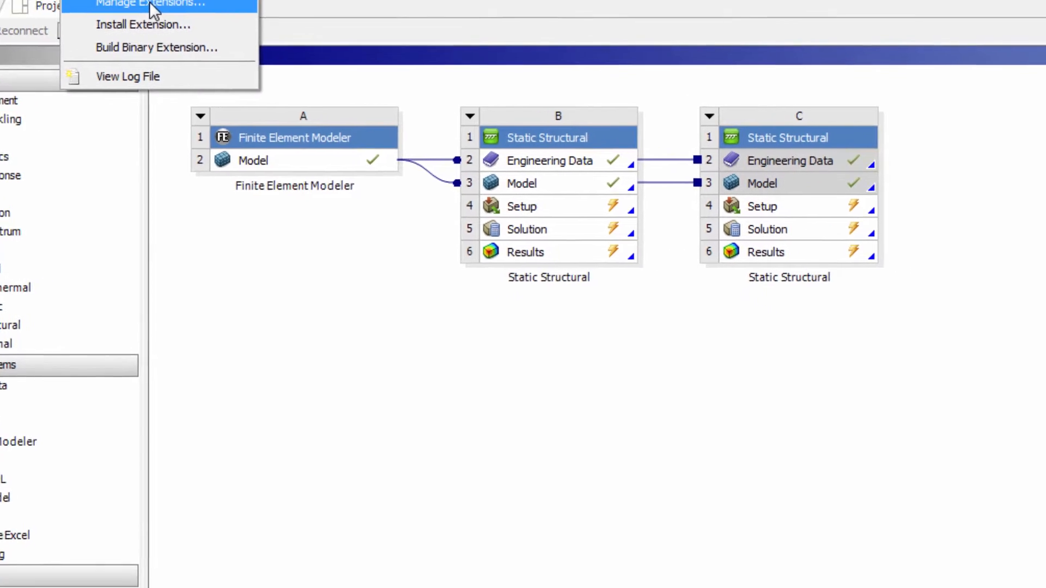
- Load the GenesisSolver extension in the Extensions Manager
click(265, 58)
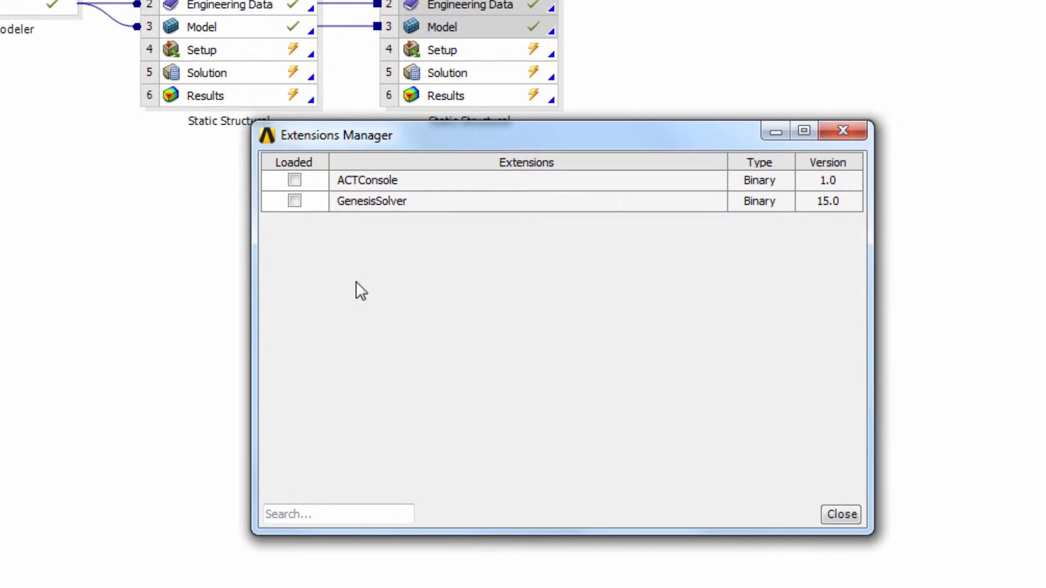
click(294, 201)
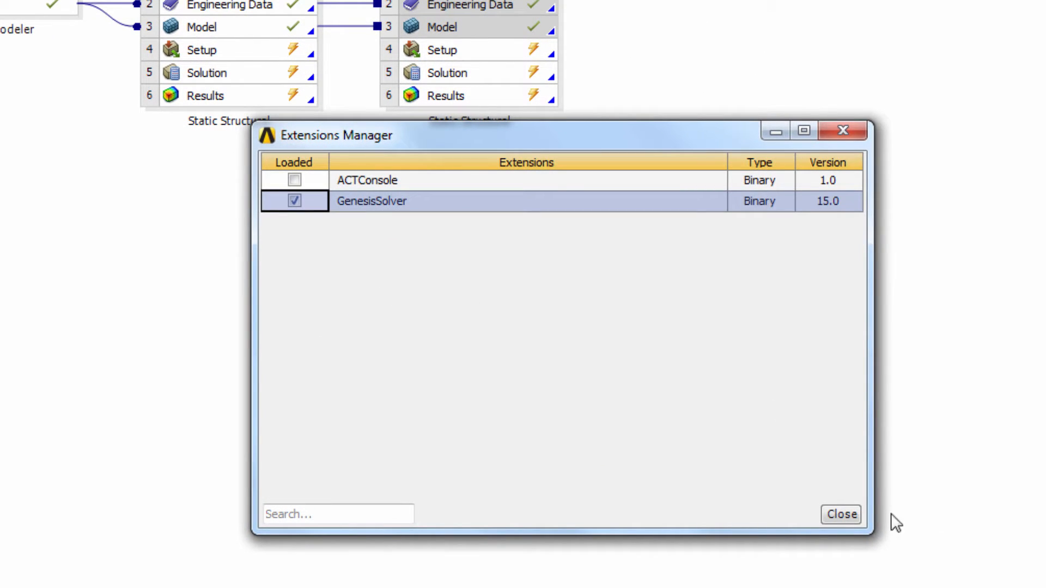
click(854, 516)
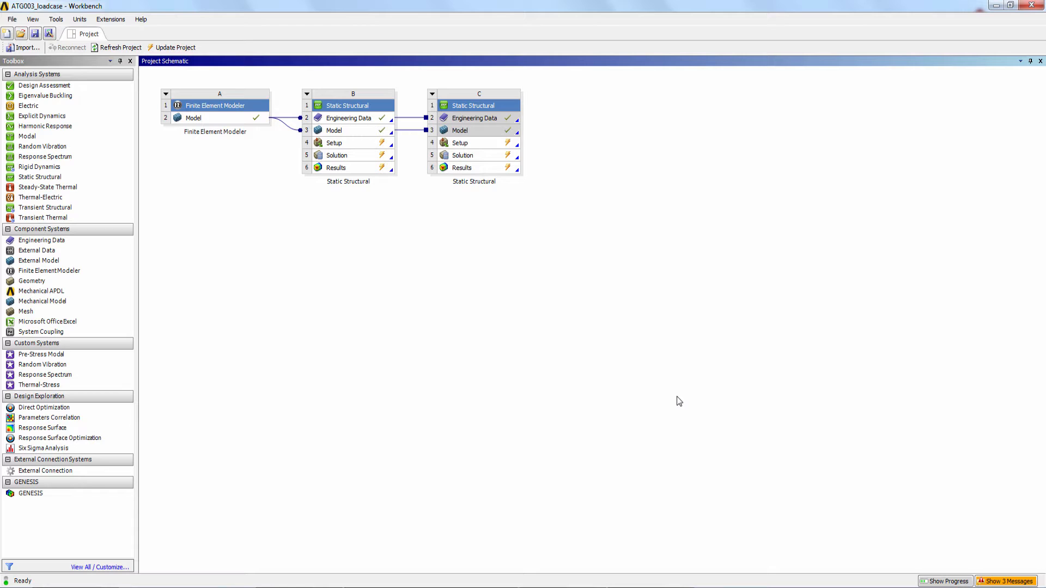
- Open the Setup of the second Static Structural system (C) and inspect the hood model with its loads
double_click(476, 141)
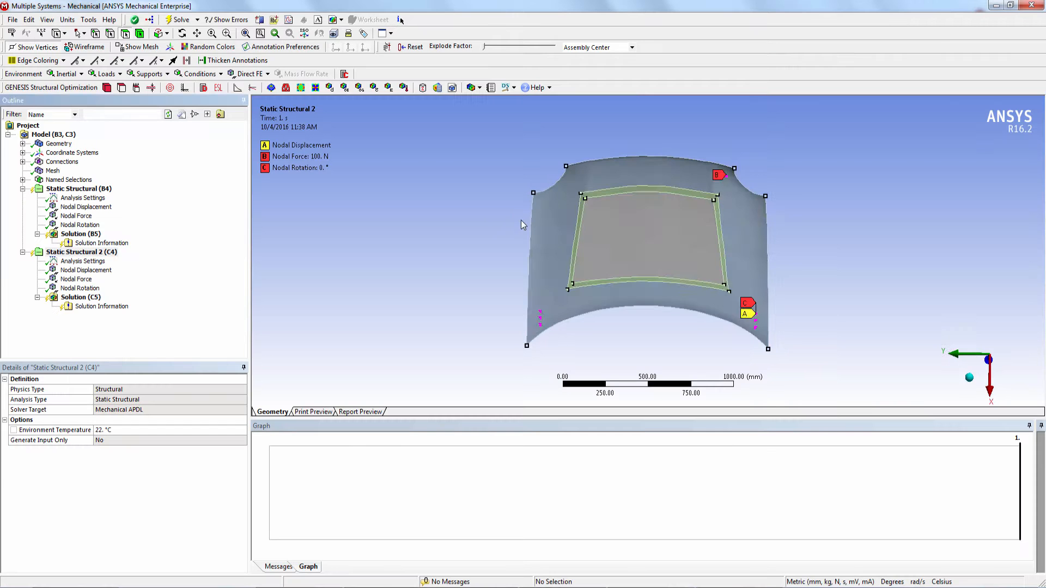
middle_drag(648, 272, 836, 260)
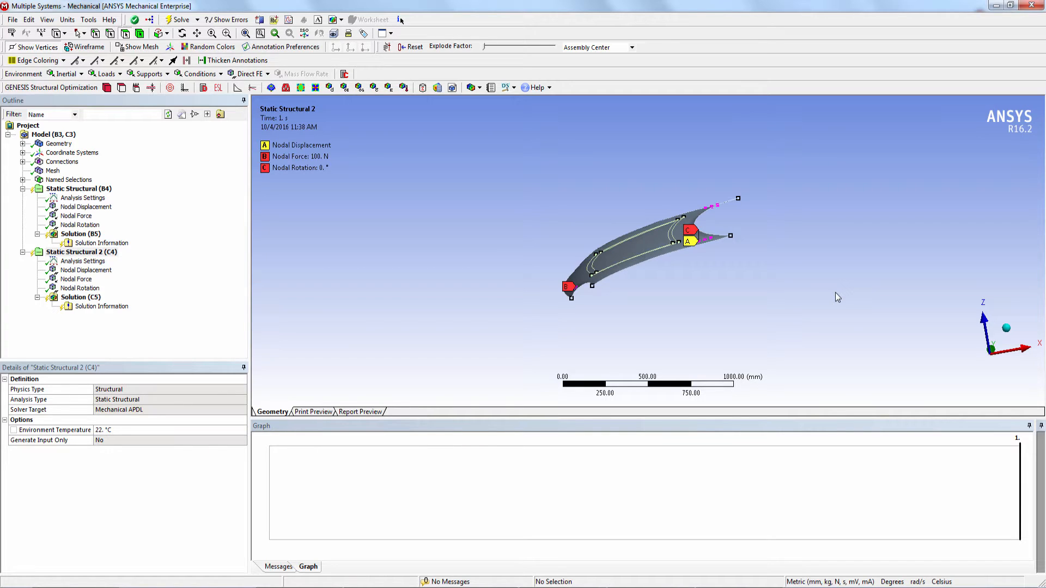
- Switch back to Workbench and add a GENESIS system linked to the Model of Static Structural system C
click(578, 563)
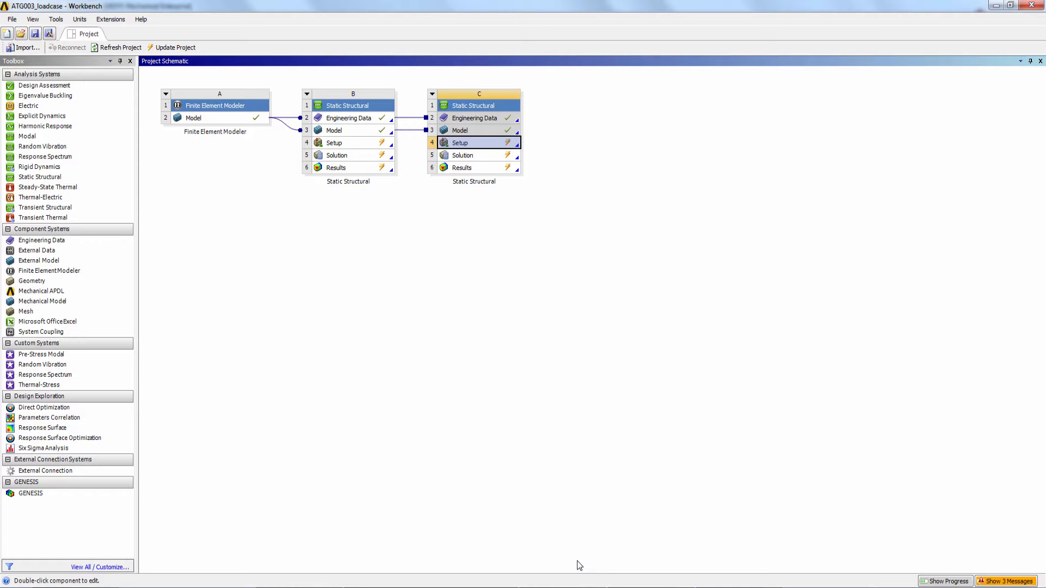
drag(46, 495, 480, 132)
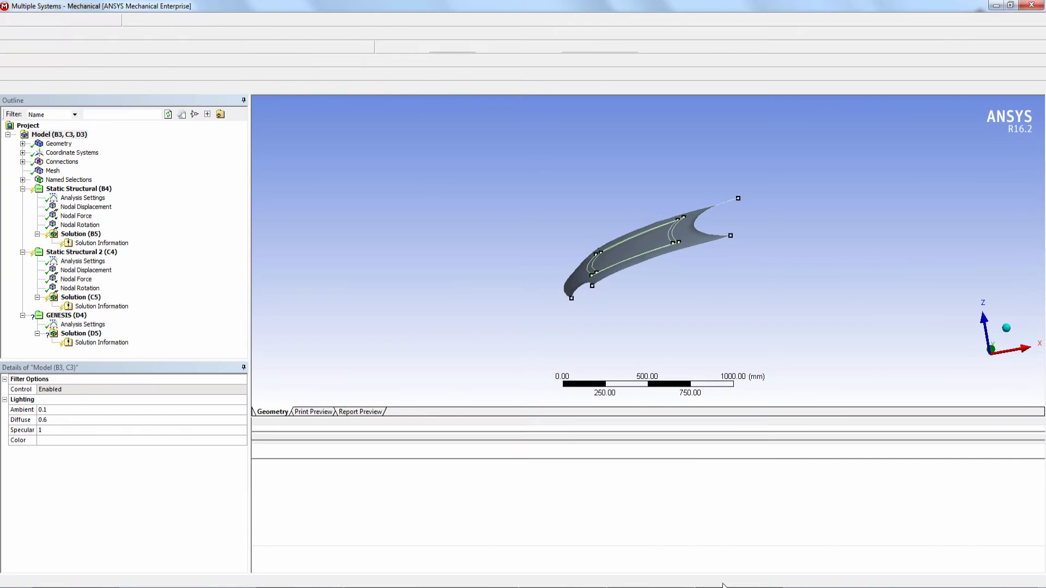
- Set the maximum optimization cycles to 50 in the GENESIS (D4) analysis settings
click(63, 315)
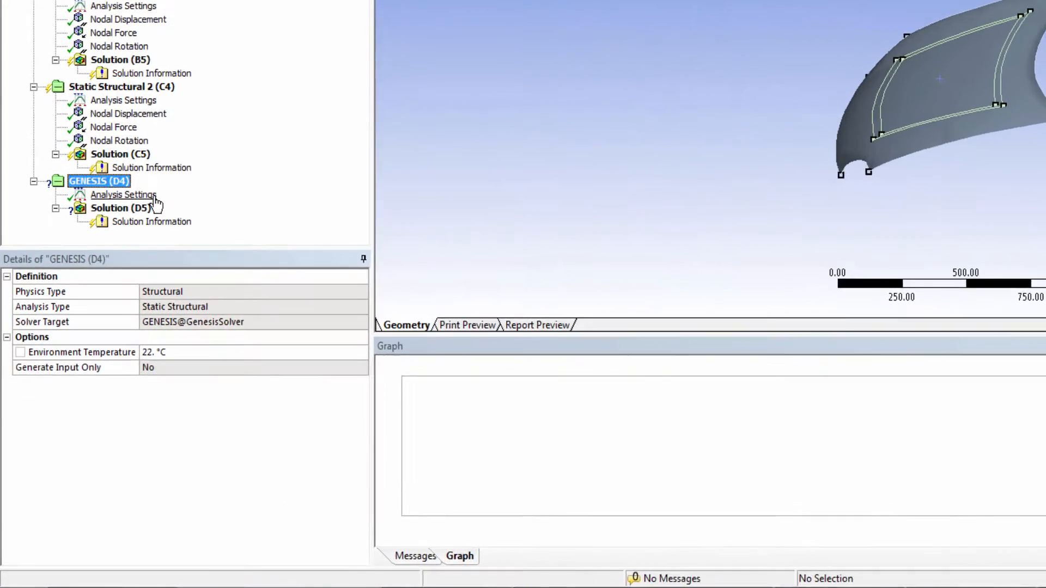
click(118, 284)
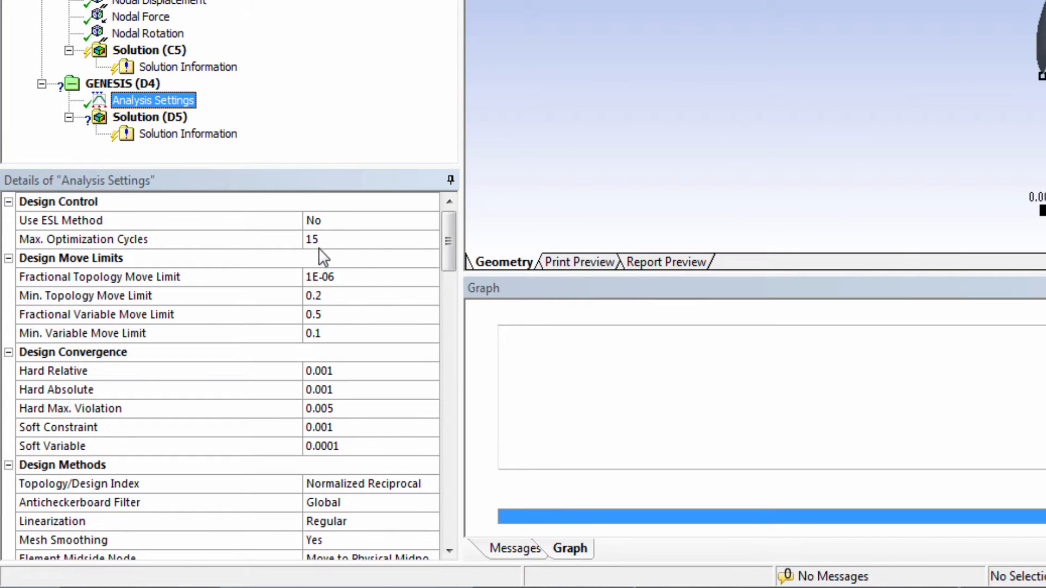
click(318, 240)
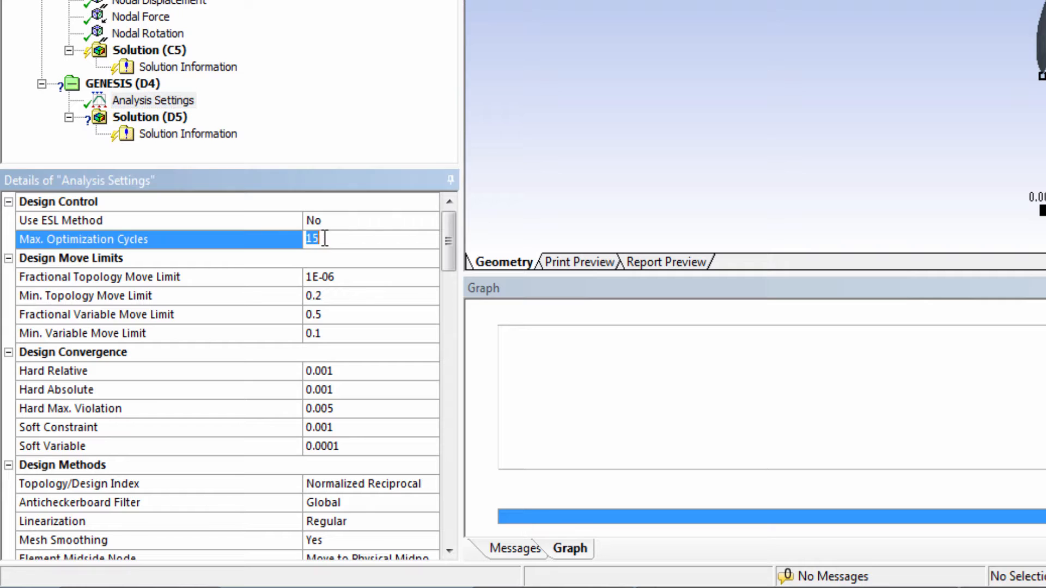
text(5)
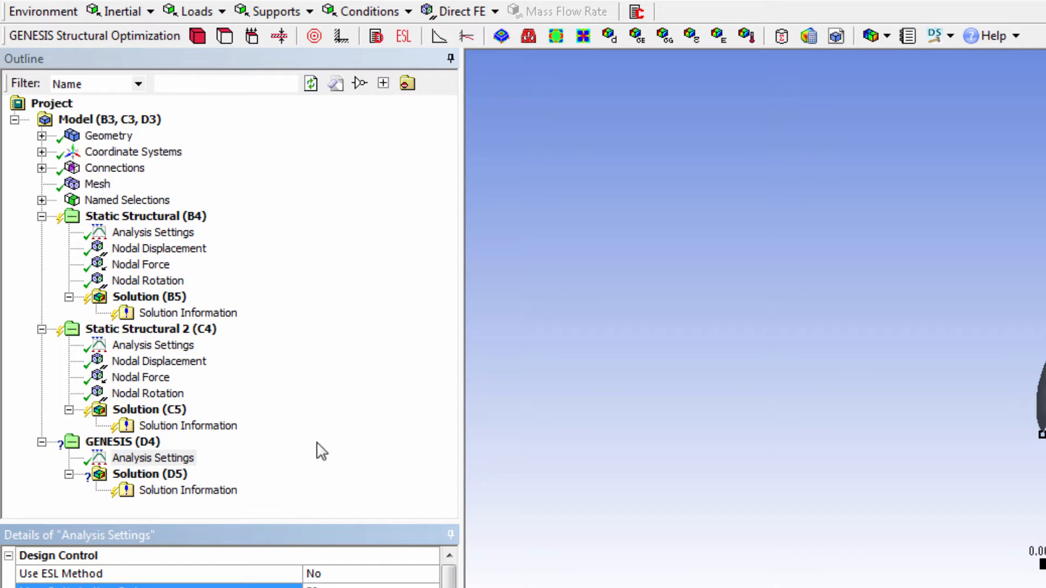
- Add a topography region to GENESIS (D4) and scope it to the inner central face of the hood
click(224, 36)
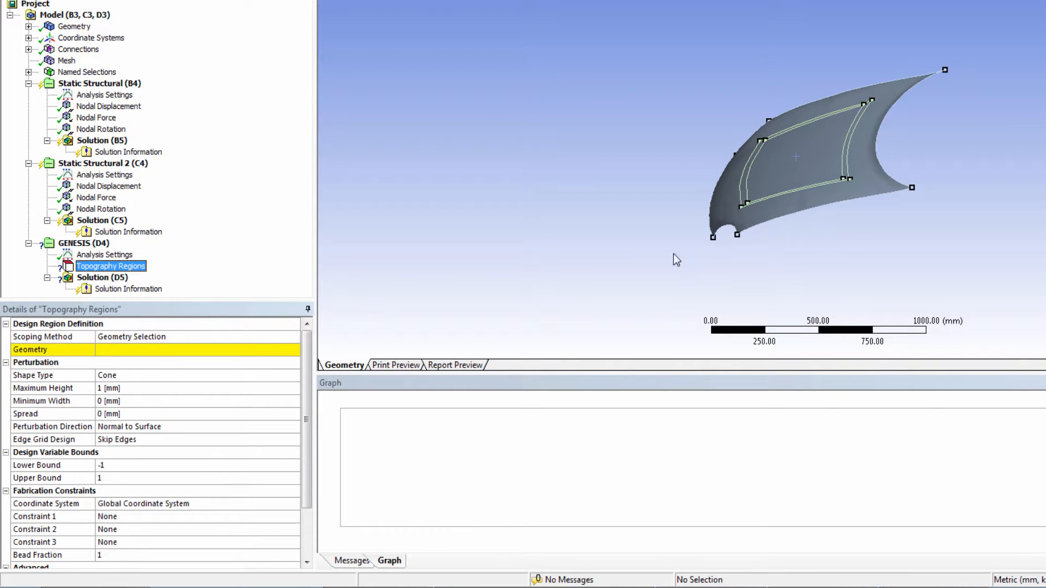
middle_drag(675, 259, 789, 158)
click(789, 158)
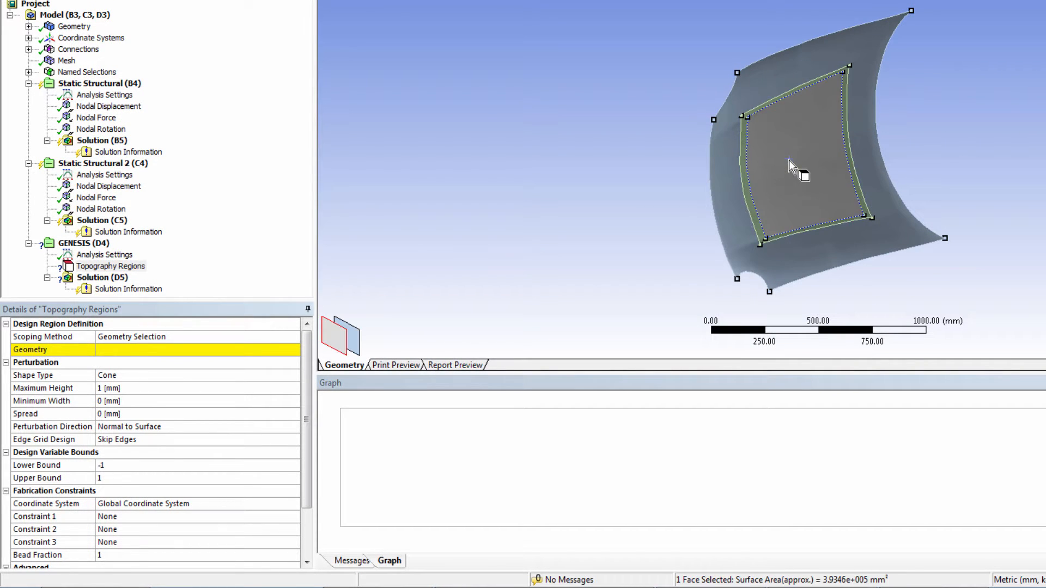
click(136, 349)
click(143, 351)
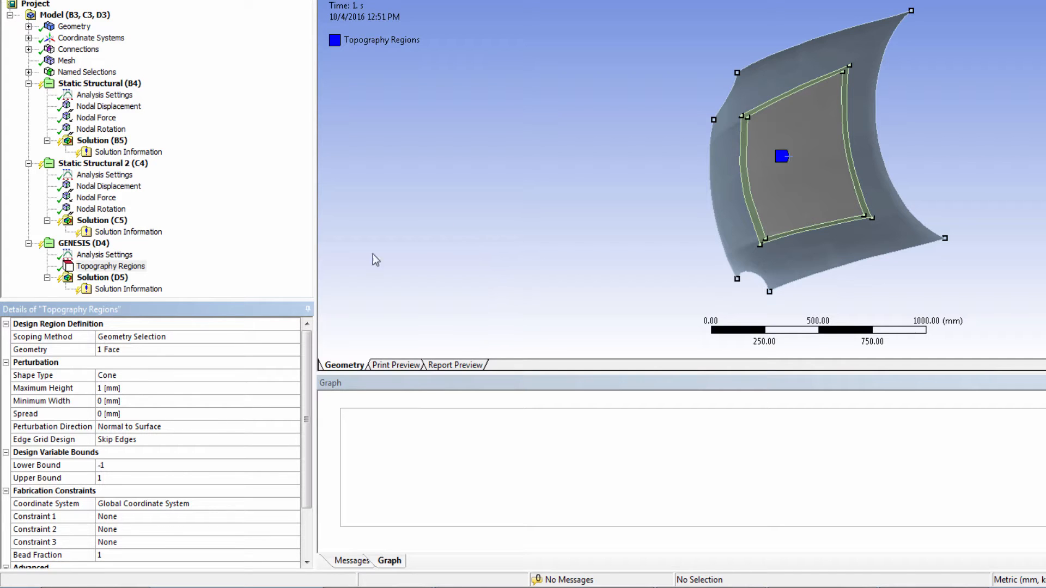
- Set the topography region's maximum height to 25 mm, minimum width to 35 mm and spread to 10 mm
click(143, 387)
text(25)
click(141, 402)
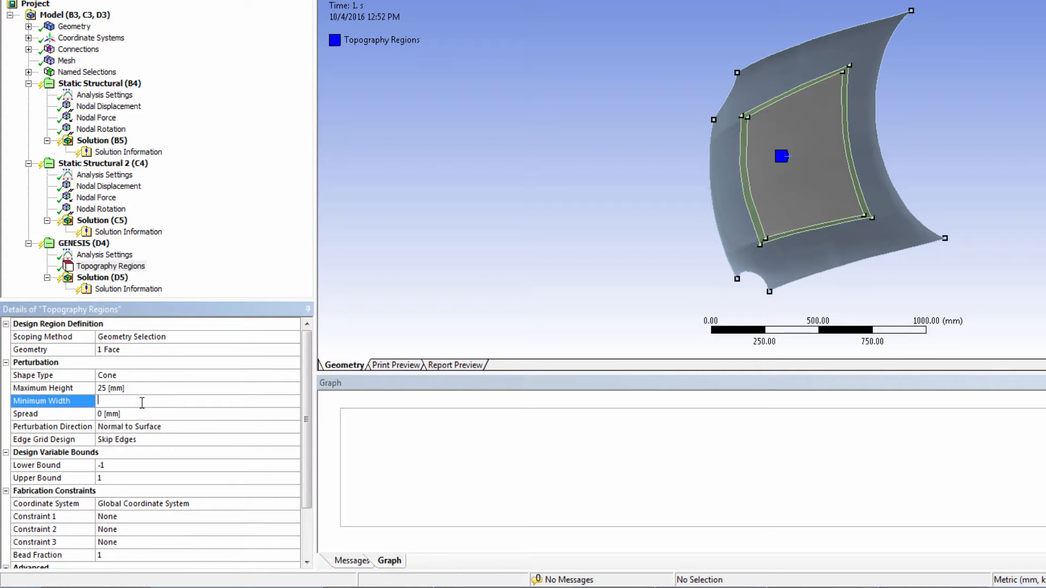
text(35)
click(120, 413)
text(10)
key(Return)
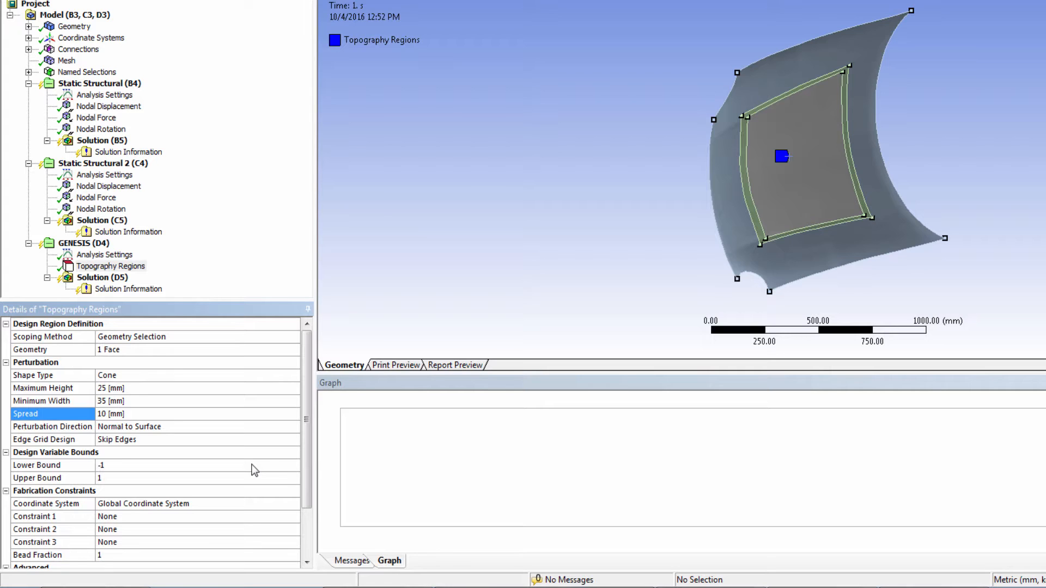
- Set the topography region's design variable upper bound to 0
click(120, 477)
text(0)
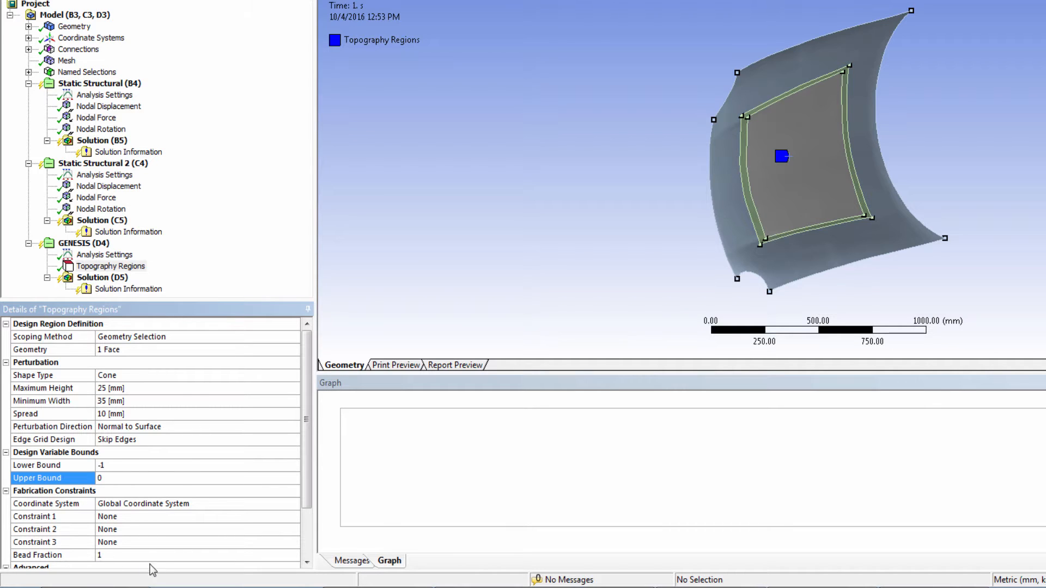
scroll(270, 497, down, 2)
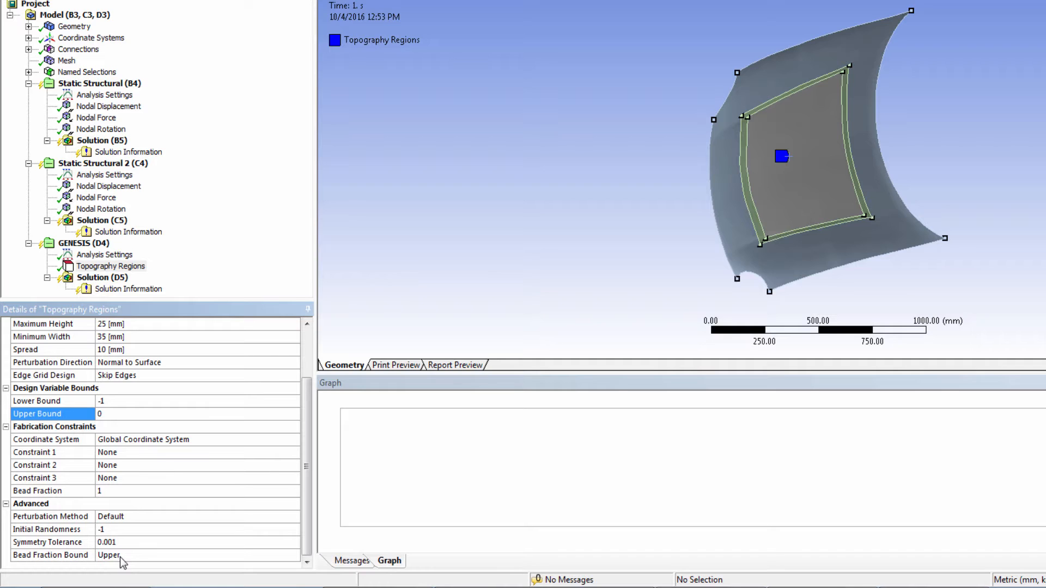
click(282, 428)
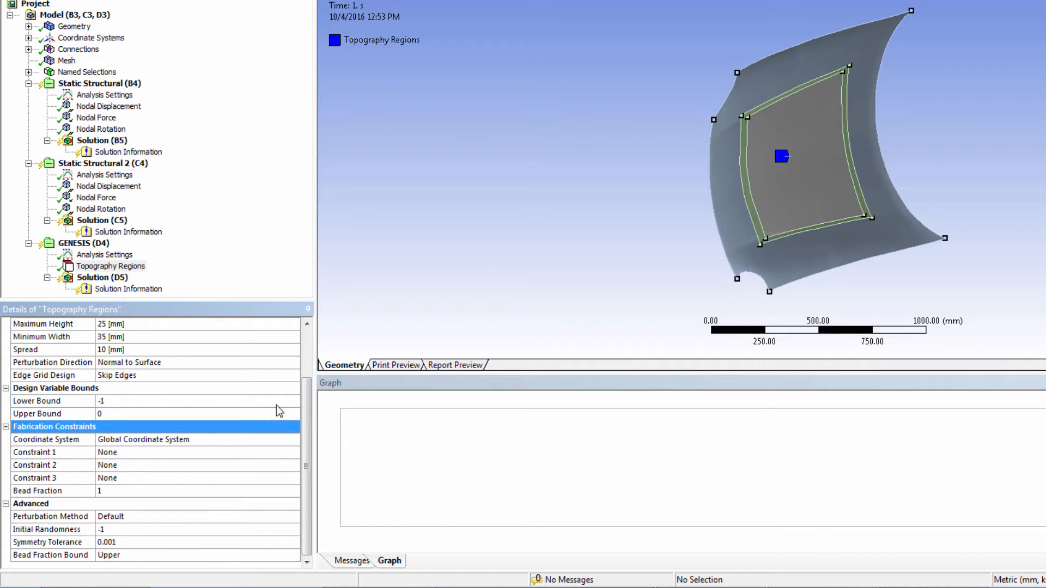
- Check the local Coordinate System's axes and set the topography region's Constraint 1 to MZX : Mirror about XZ plane
click(28, 37)
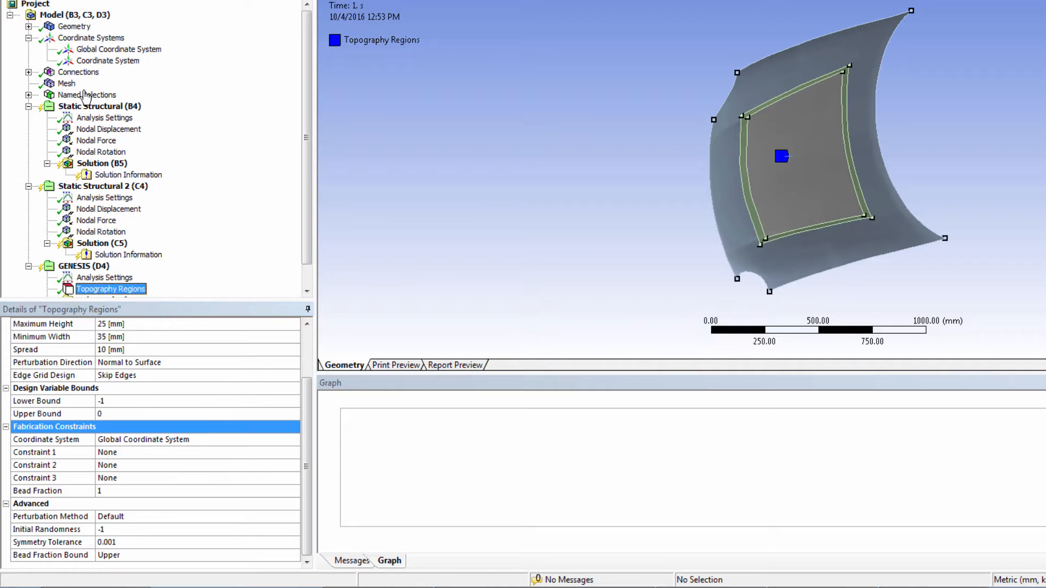
click(119, 62)
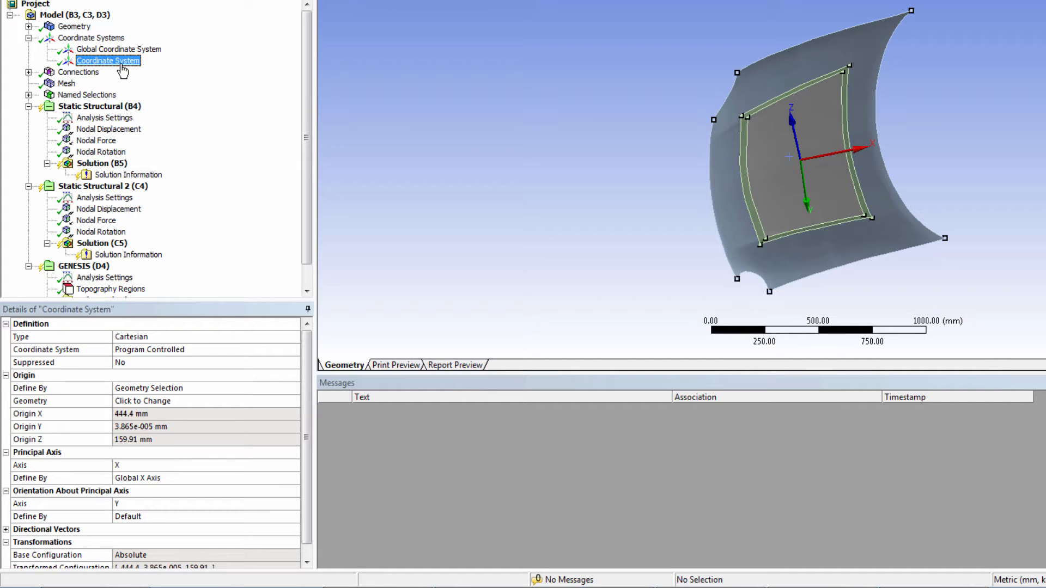
click(119, 289)
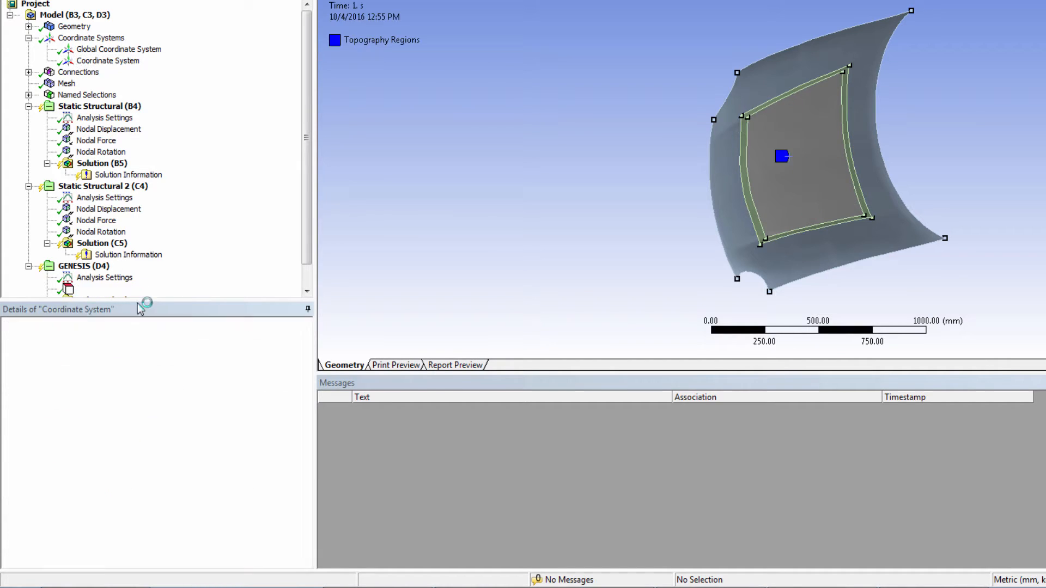
click(180, 517)
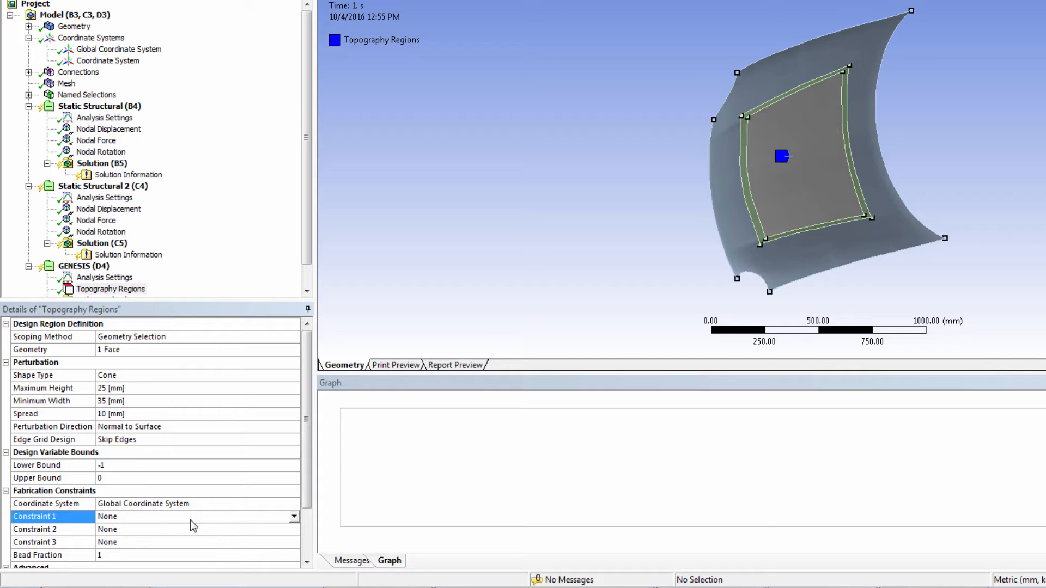
click(294, 517)
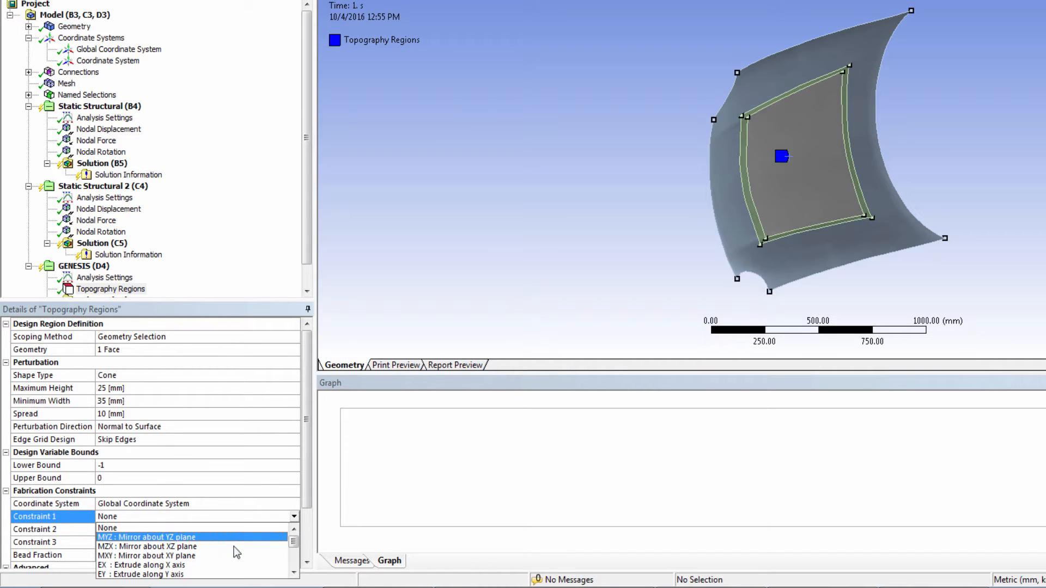
click(198, 547)
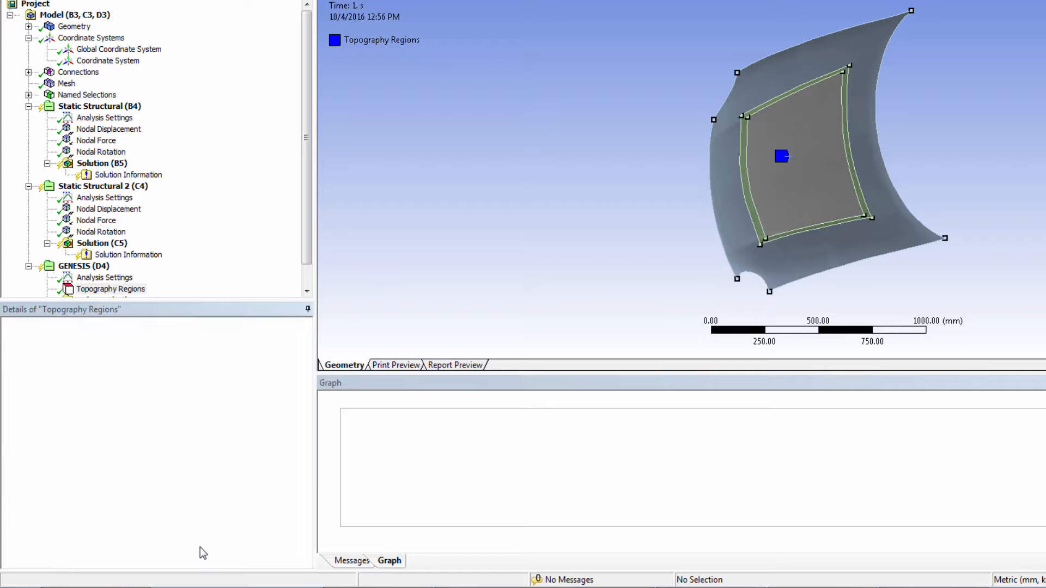
- Assign the local Coordinate System to the topography region's fabrication constraints in place of the global one
click(74, 506)
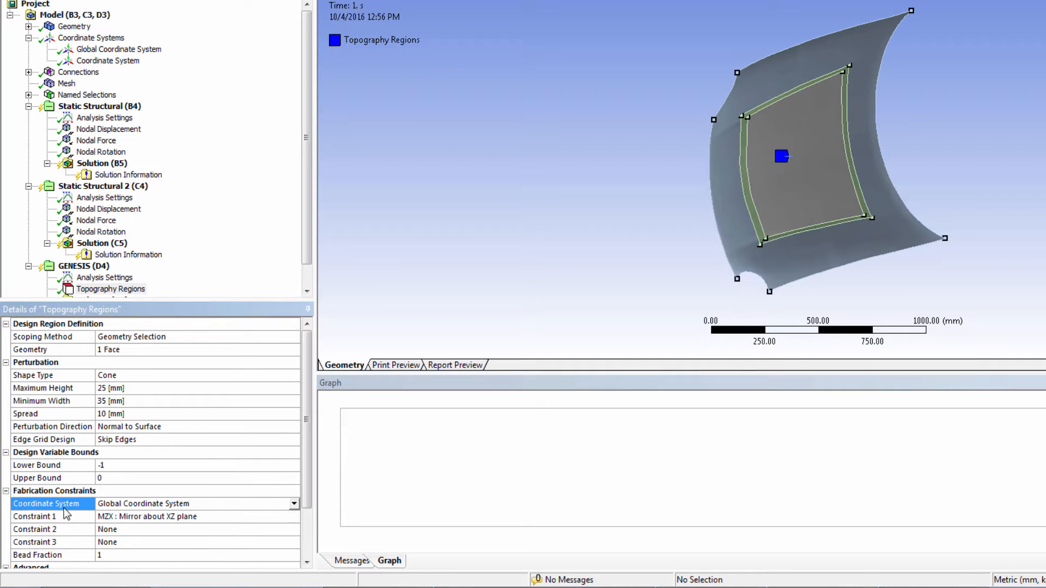
click(294, 504)
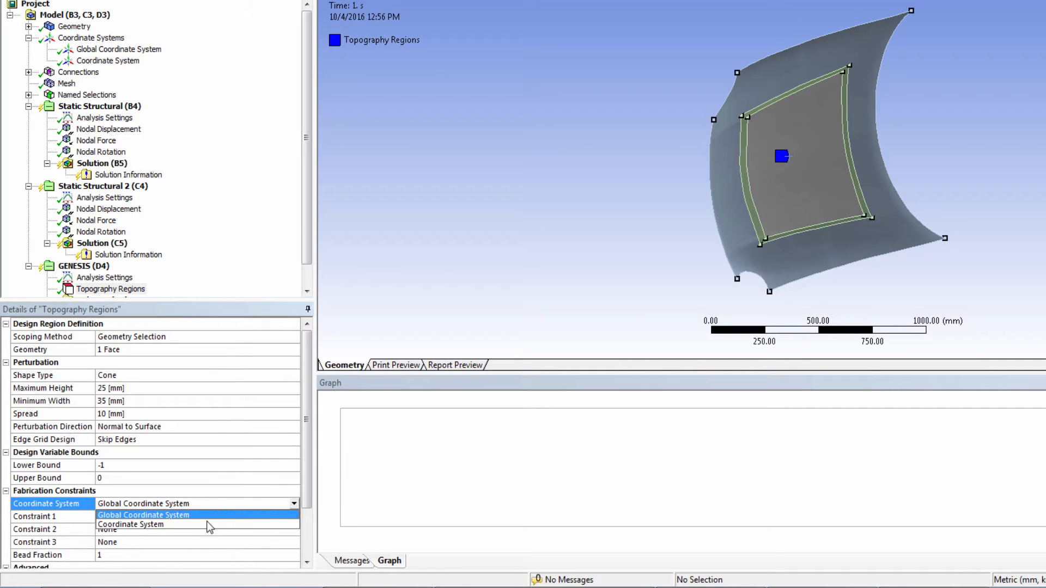
click(161, 525)
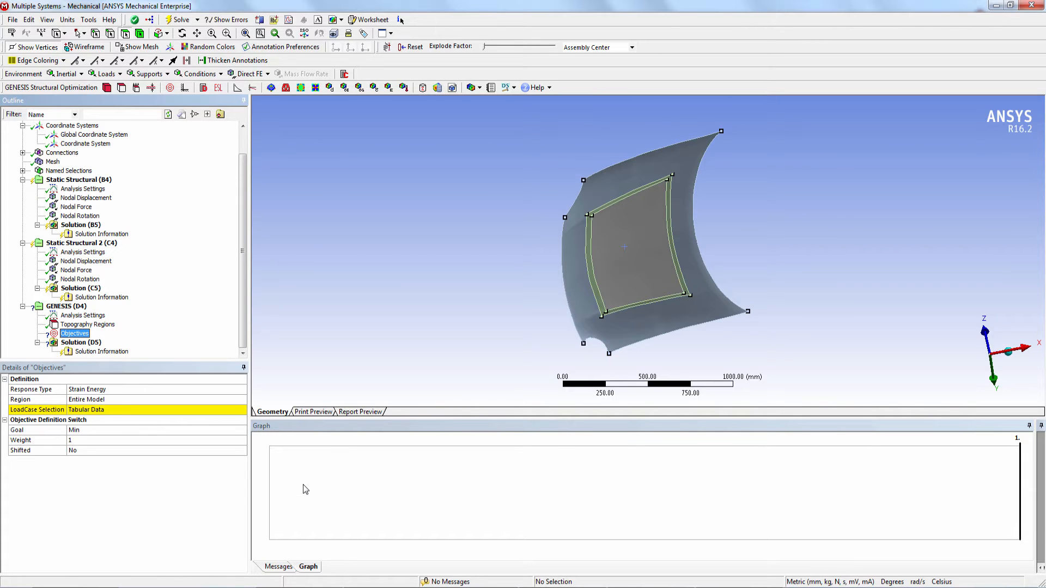
- Select both static structural load cases for the entire-model strain energy minimization objective and apply the selection
click(110, 410)
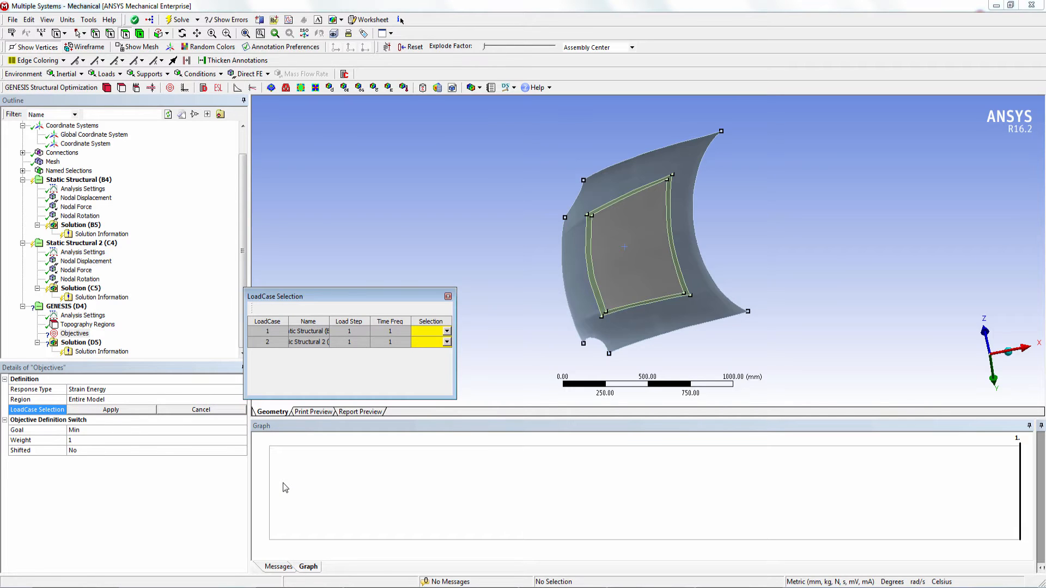
click(447, 331)
click(428, 344)
click(446, 342)
click(430, 356)
click(117, 412)
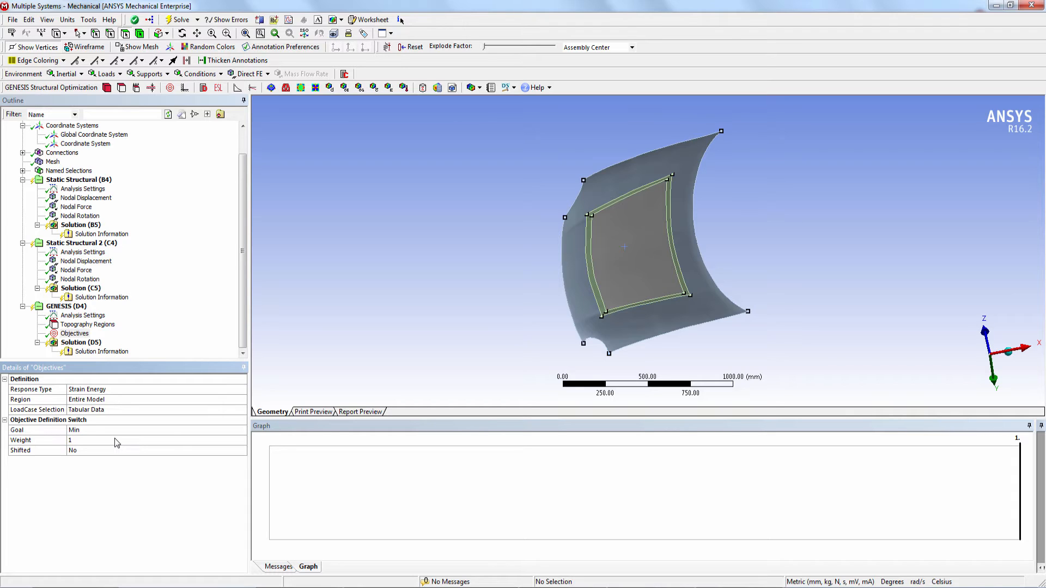
- Add a Shape Change Plot of type Total to the GENESIS solution
click(300, 87)
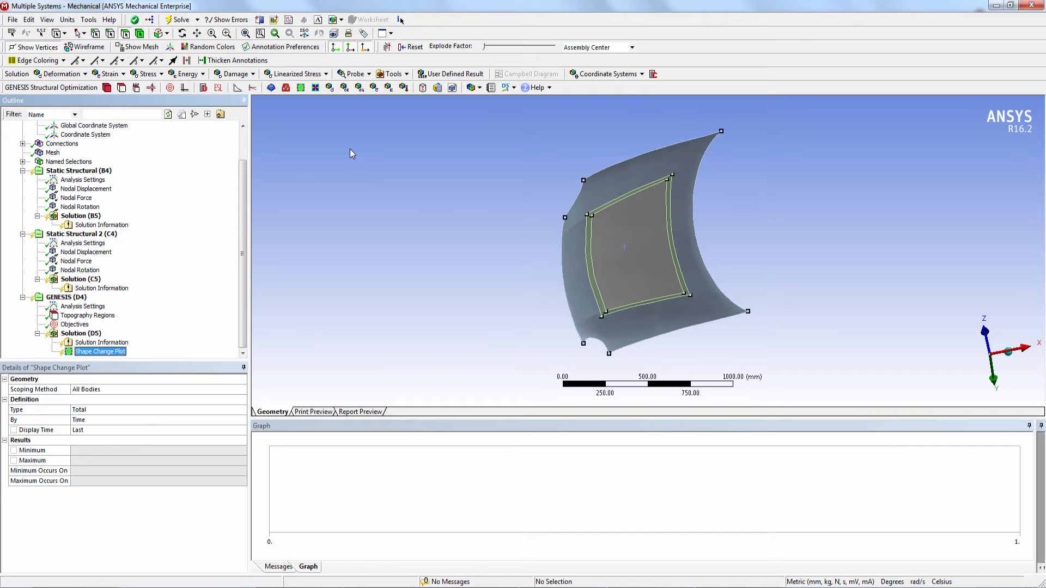
click(242, 411)
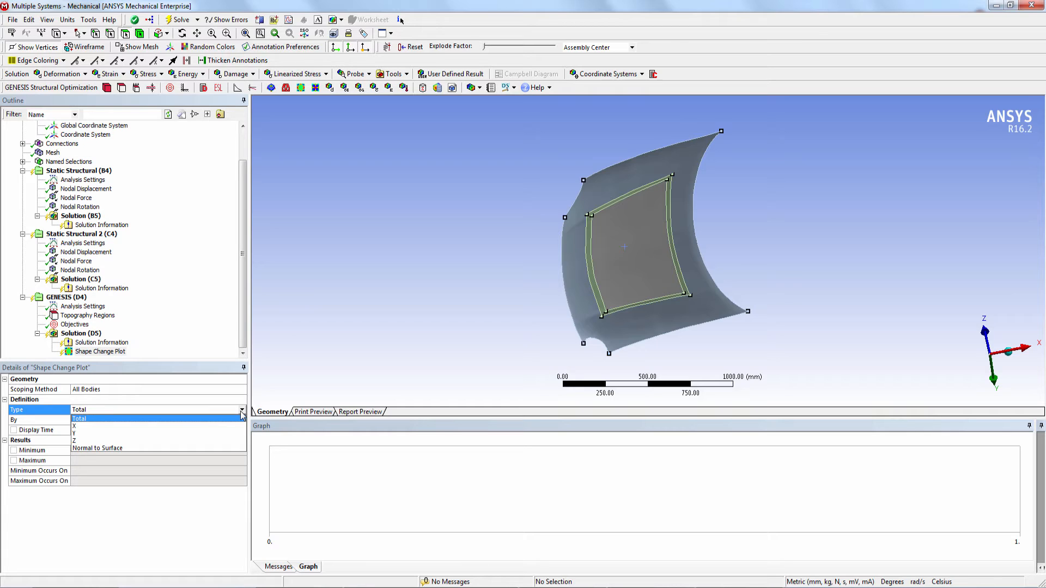
click(175, 418)
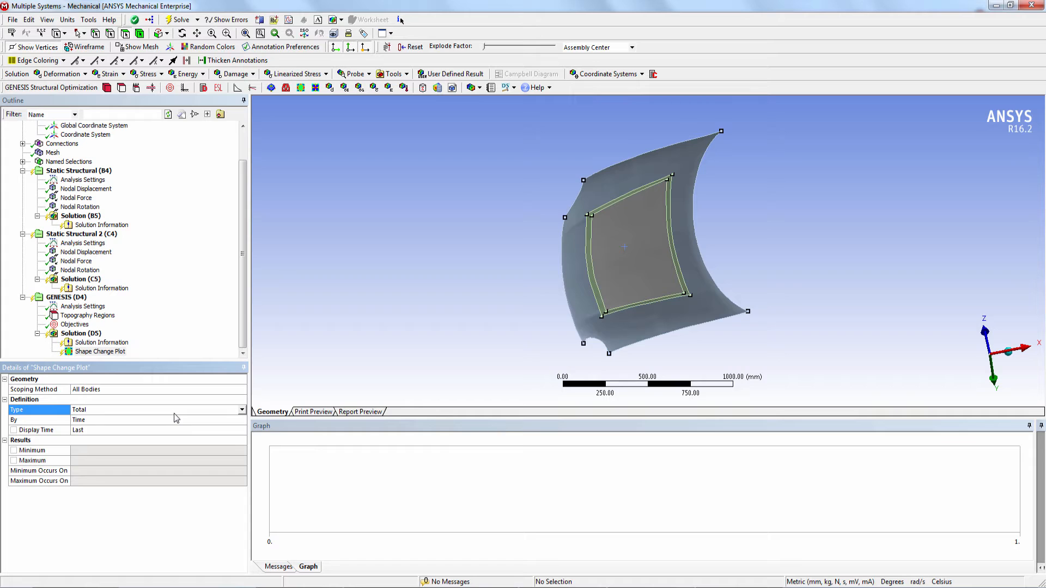
- Add a Show Deformed Model result to the GENESIS (D4) solution and set its Deformed Model to Shape Change
click(252, 87)
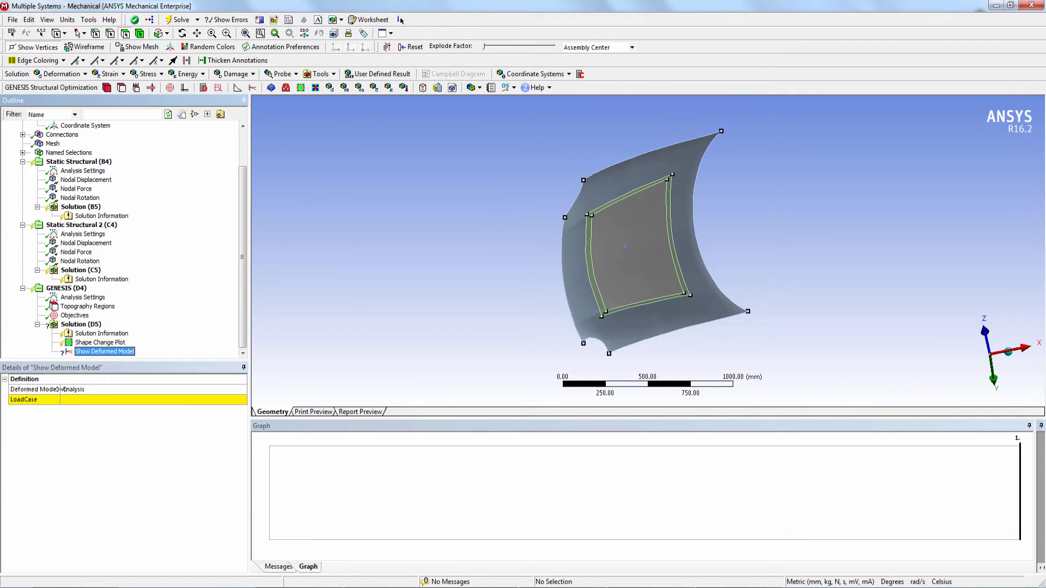
click(163, 390)
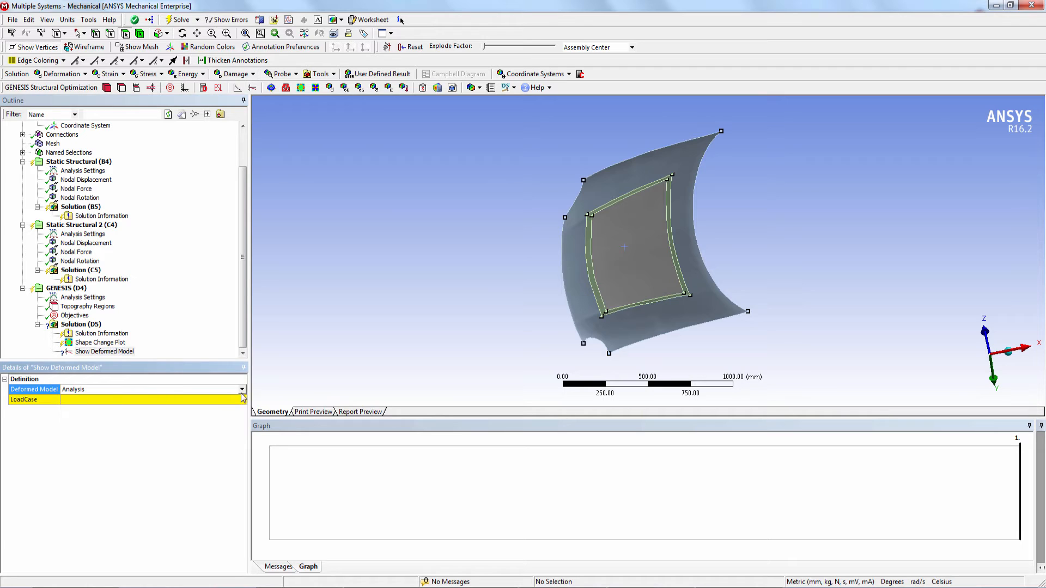
click(242, 390)
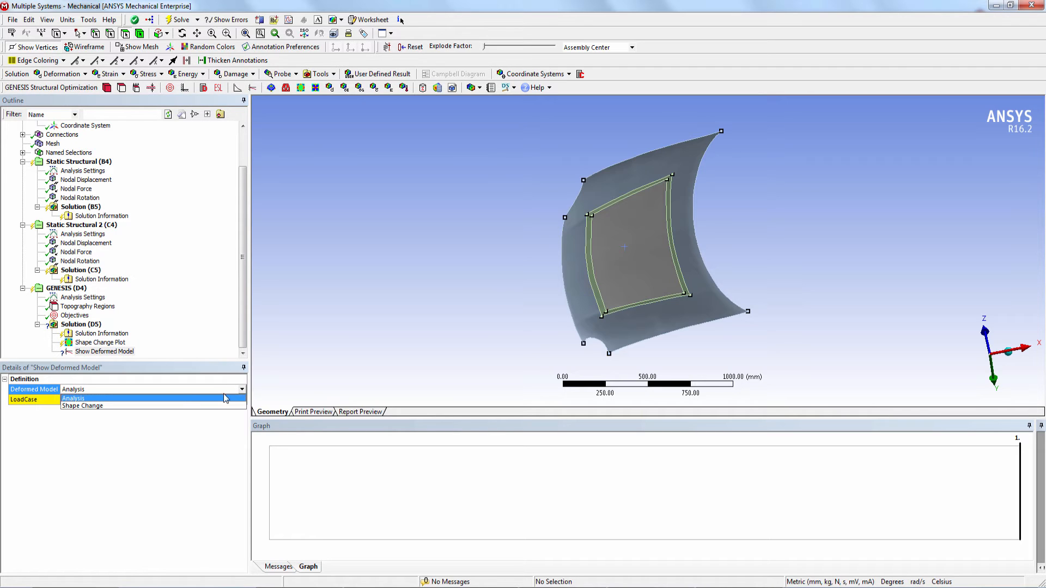
click(132, 404)
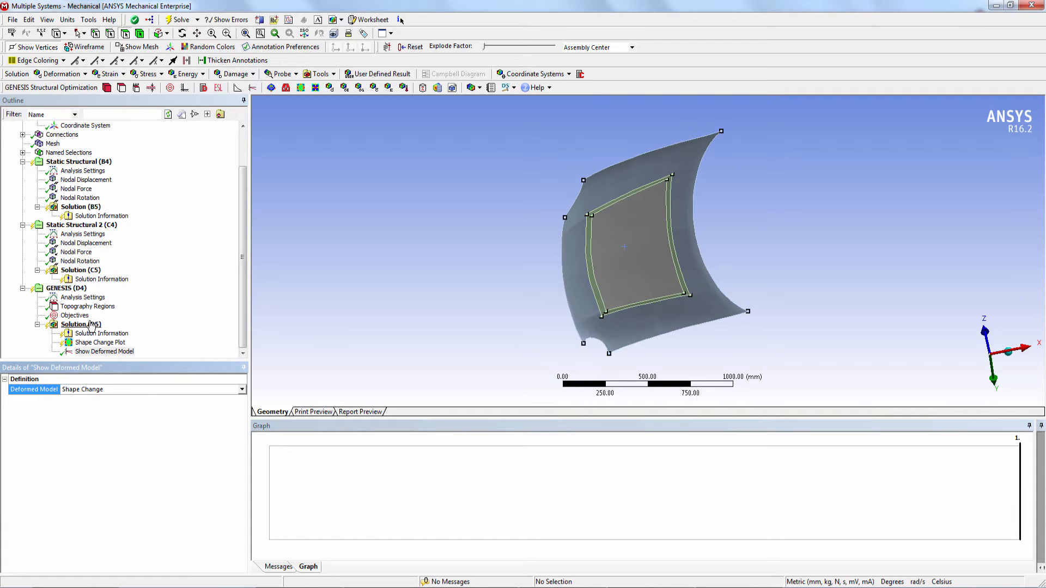
- Solve the GENESIS (D4) topography optimization
click(70, 289)
right_click(71, 288)
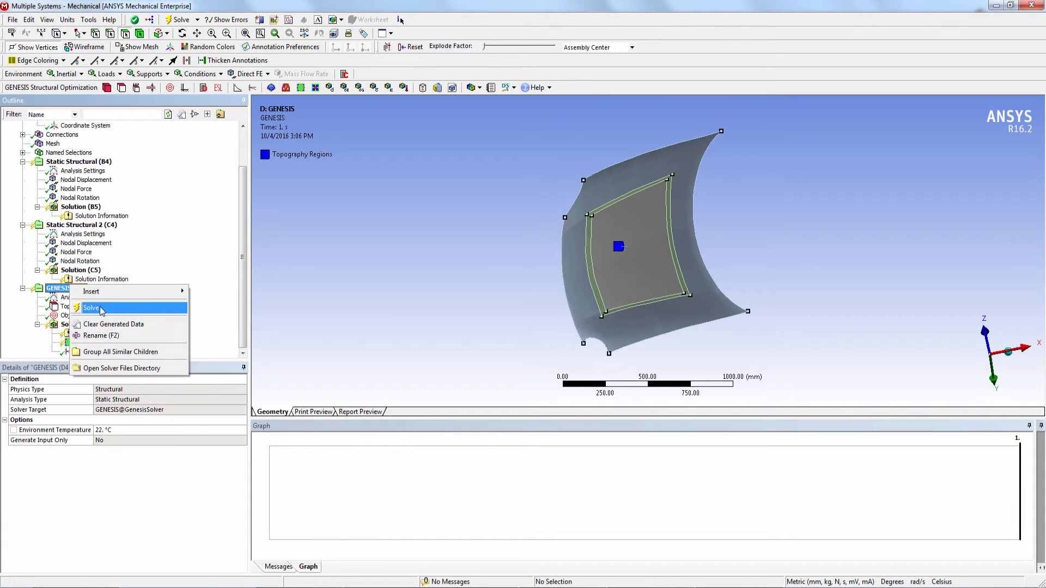
click(98, 309)
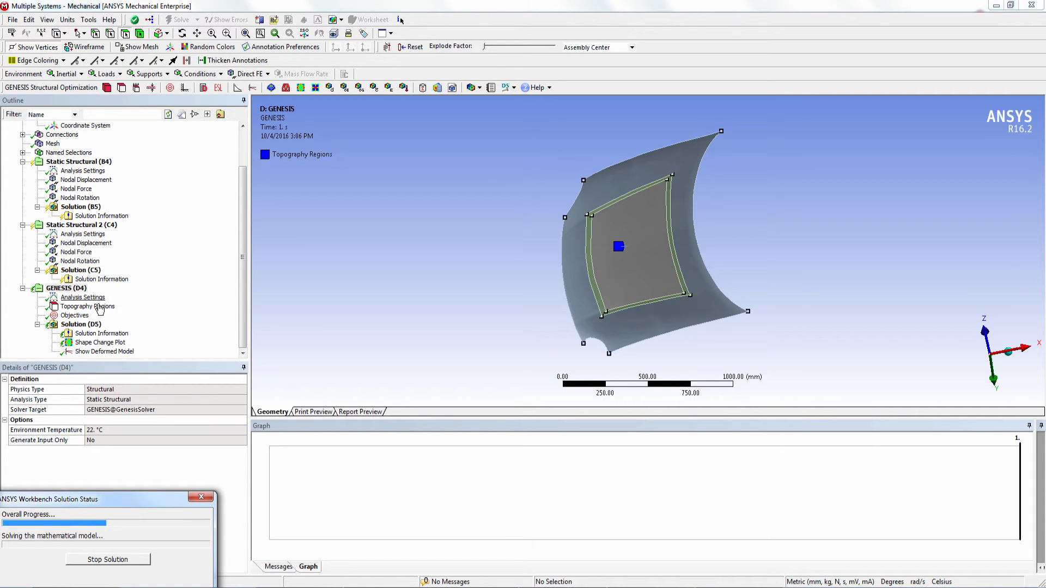
- Review the GENESIS (D4) solver output through to the design cycle history at its end
click(102, 333)
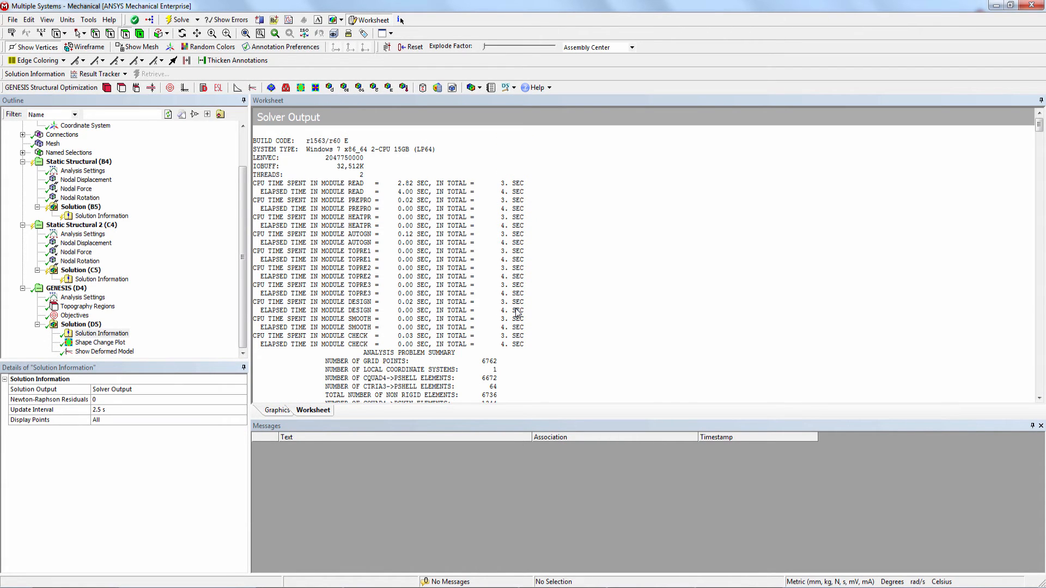
scroll(537, 201, down, 3)
scroll(536, 196, down, 15)
scroll(533, 202, down, 15)
scroll(519, 219, down, 10)
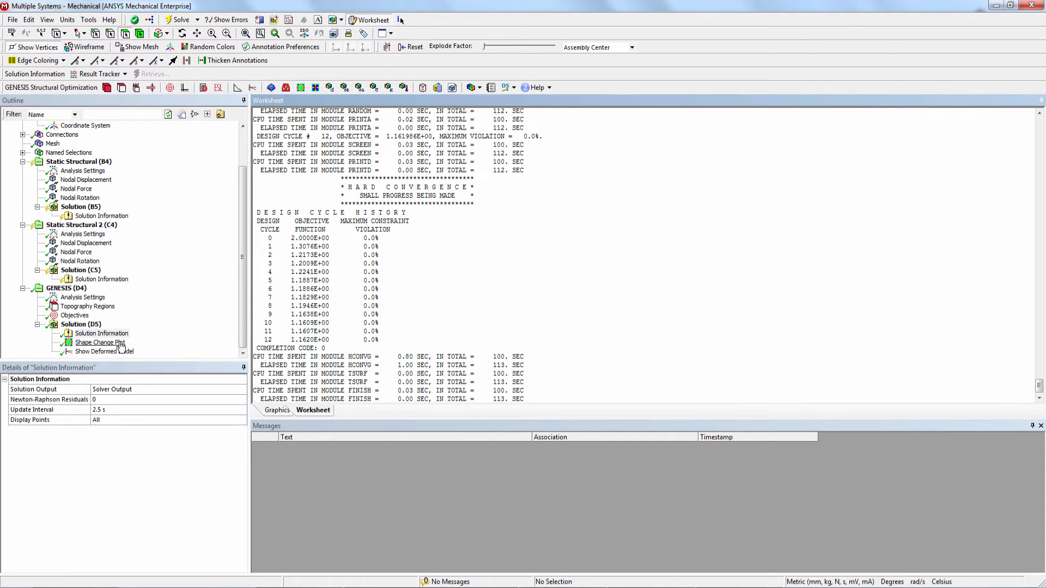
- Display the total Shape Change Plot of GENESIS (D4) and examine the bead pattern on the hood from above
click(119, 343)
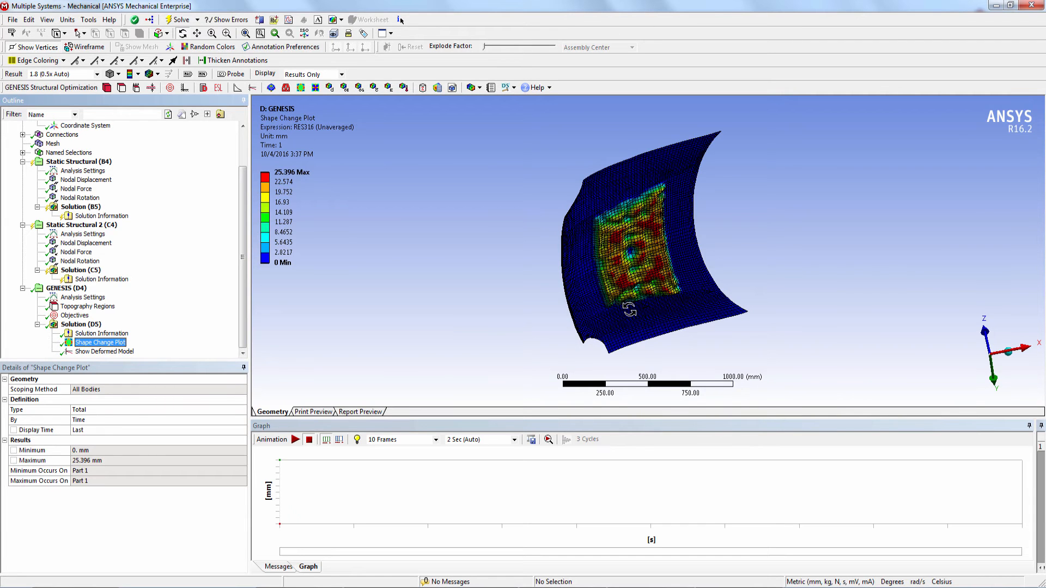
drag(632, 245, 657, 264)
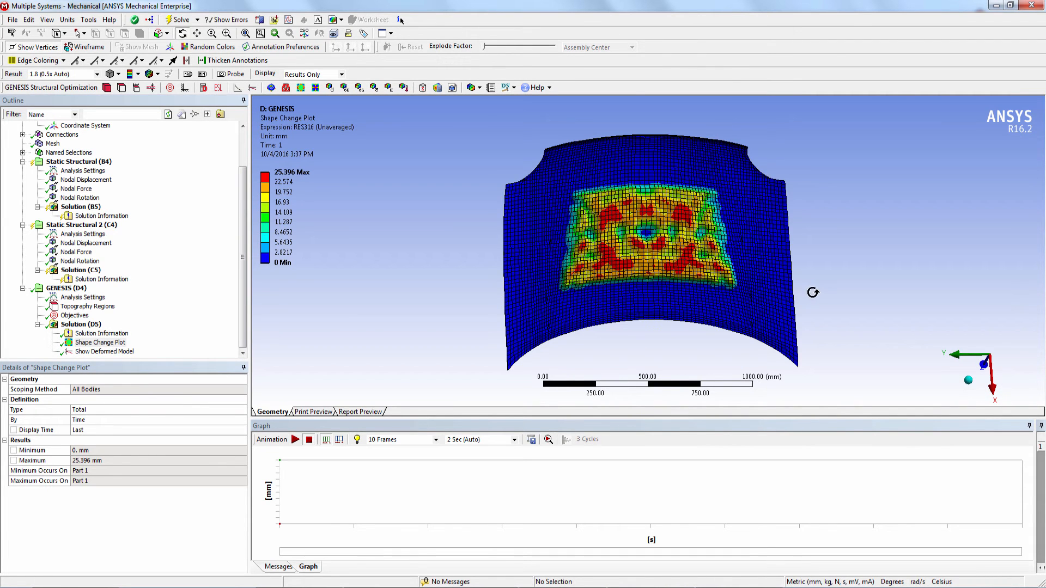
drag(840, 326, 839, 333)
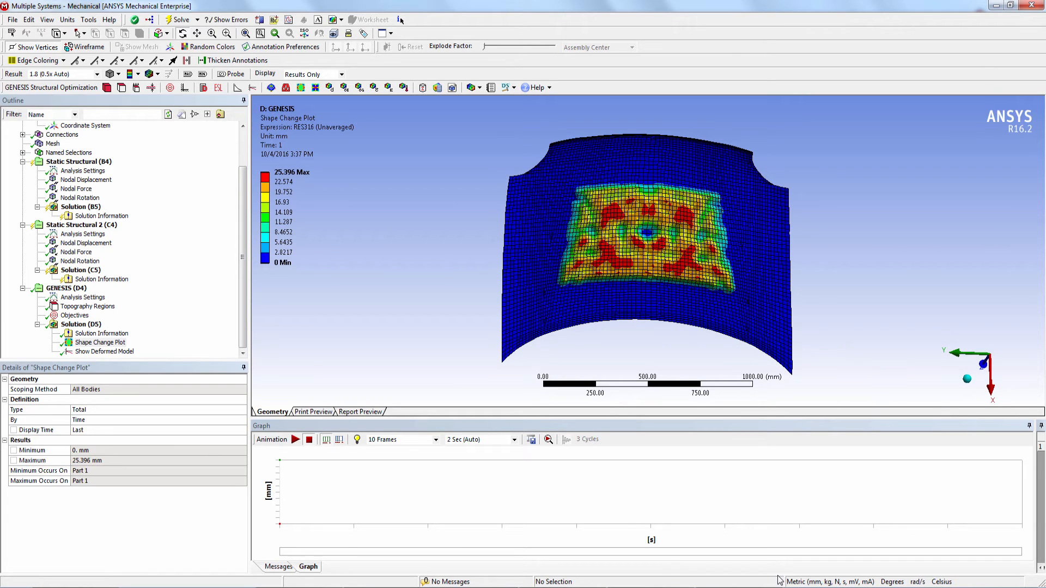
- In the Workbench project, add a second GENESIS system sharing the Engineering Data and Model of Static Structural system C, and return to Mechanical
key(alt+Tab)
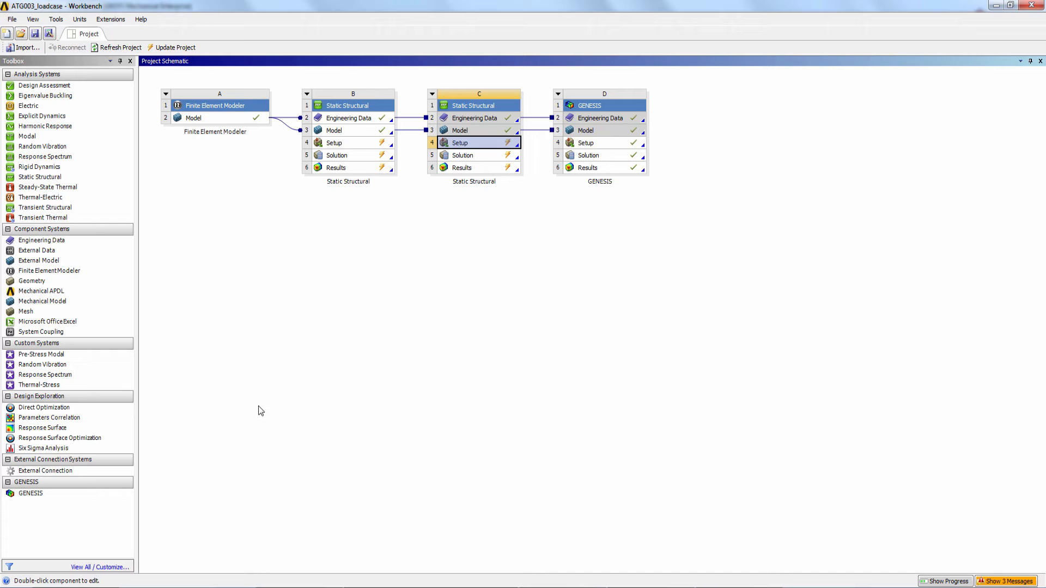
drag(31, 493, 483, 133)
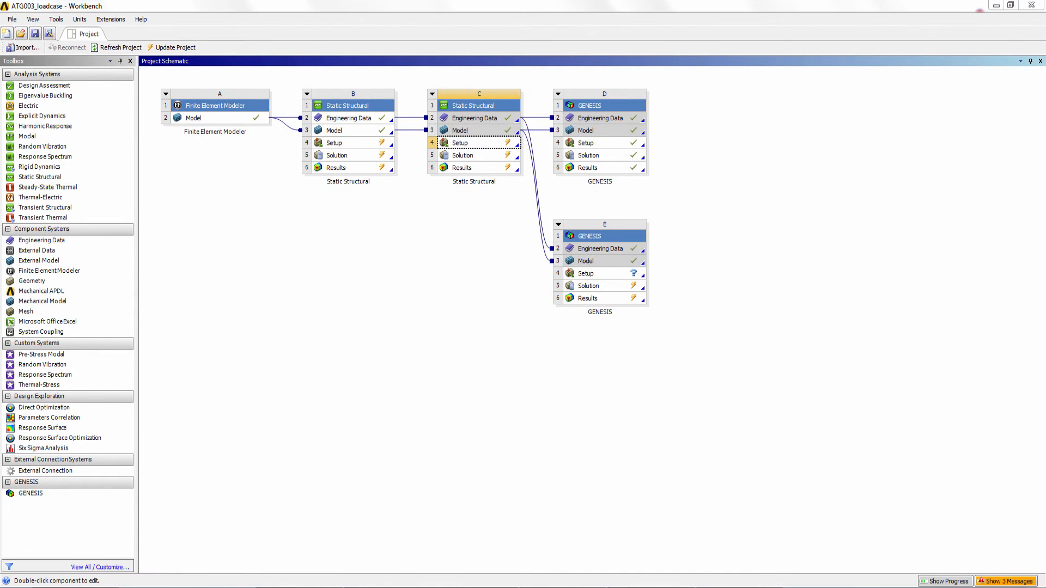
click(671, 512)
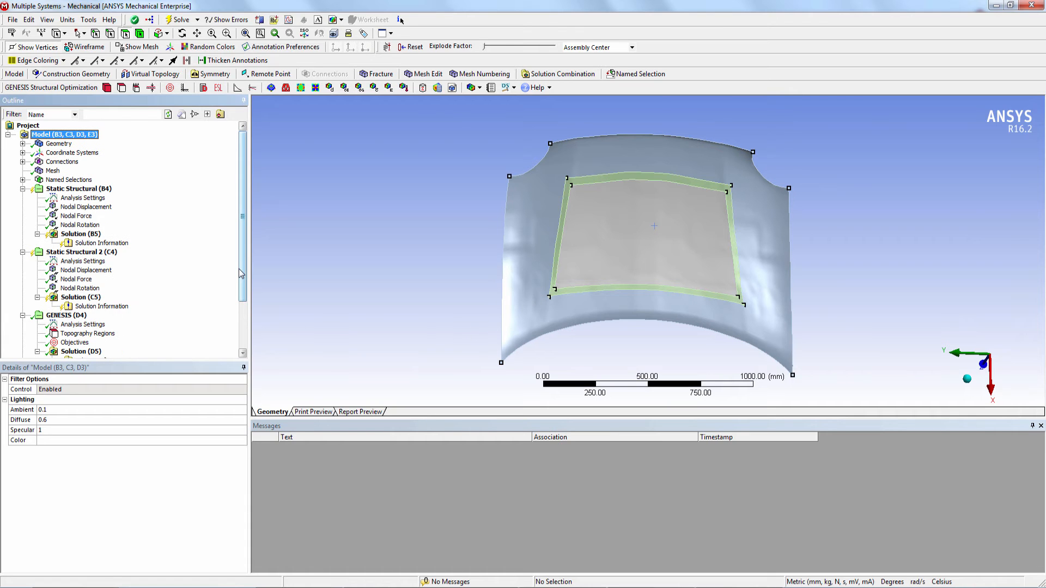
- Set Max. Optimization Cycles to 50 in the analysis settings of the new GENESIS (E4) system
drag(239, 273, 237, 328)
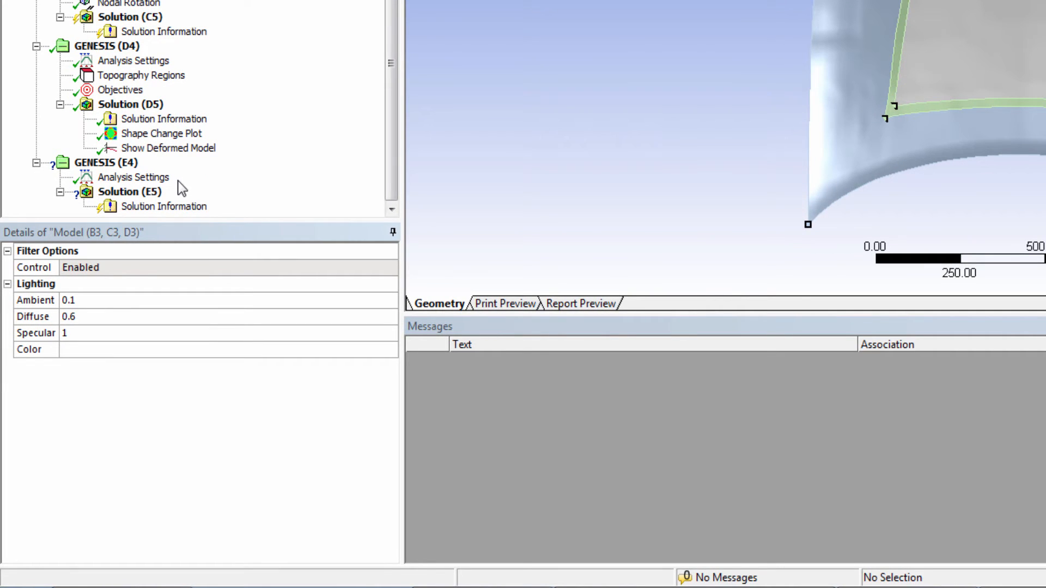
click(133, 178)
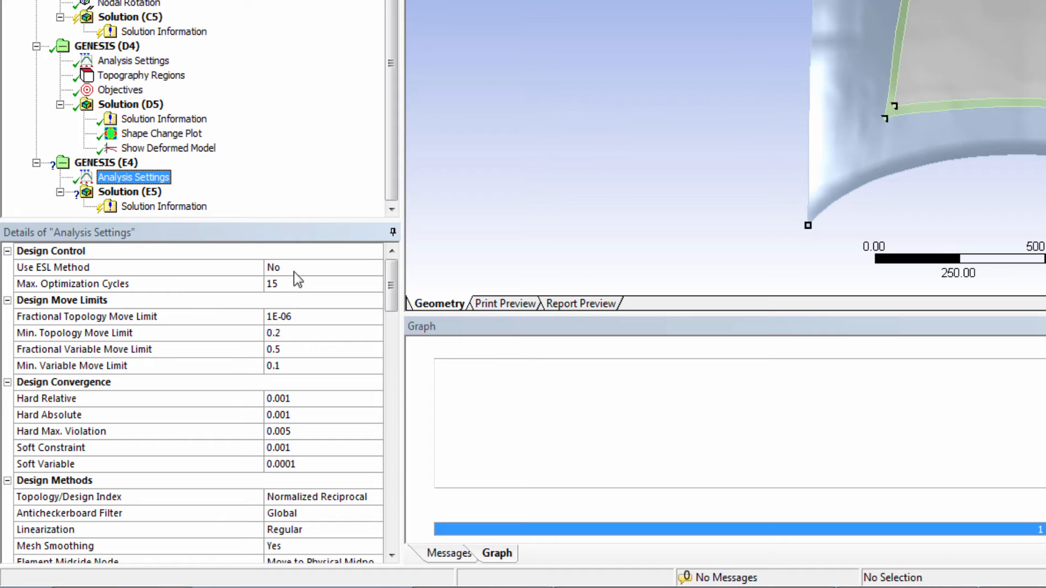
click(298, 288)
text(50)
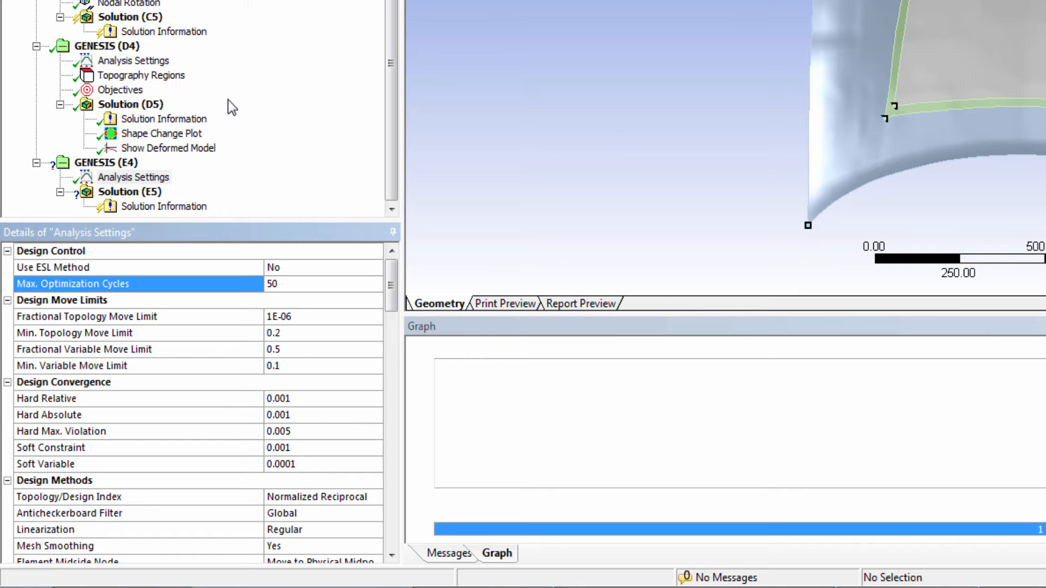
- Copy the Topography Regions and Objectives from GENESIS (D4) and paste them into GENESIS (E4)
click(163, 76)
ctrl+click(121, 90)
right_click(131, 94)
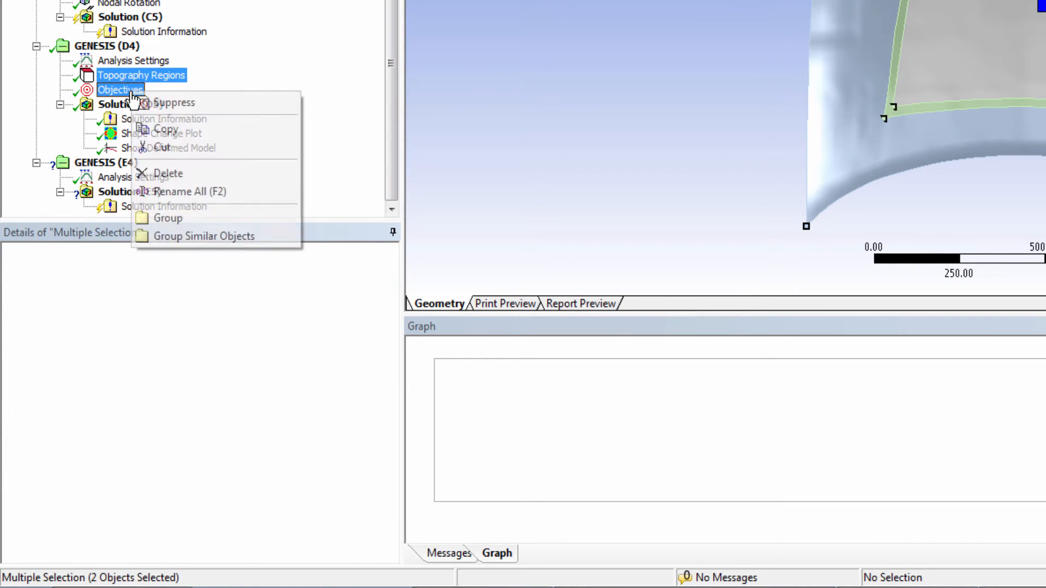
click(180, 130)
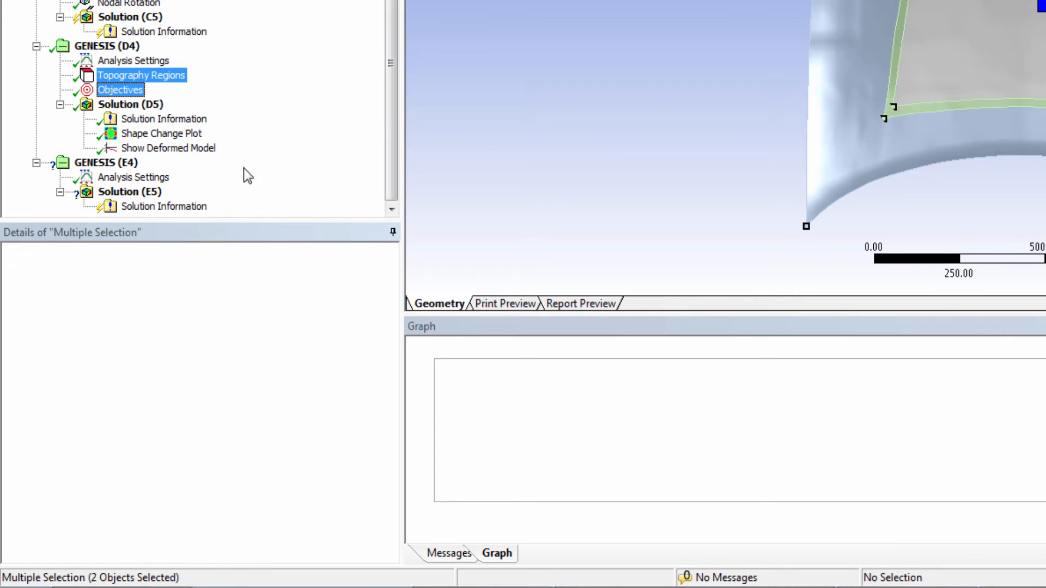
click(118, 164)
right_click(118, 165)
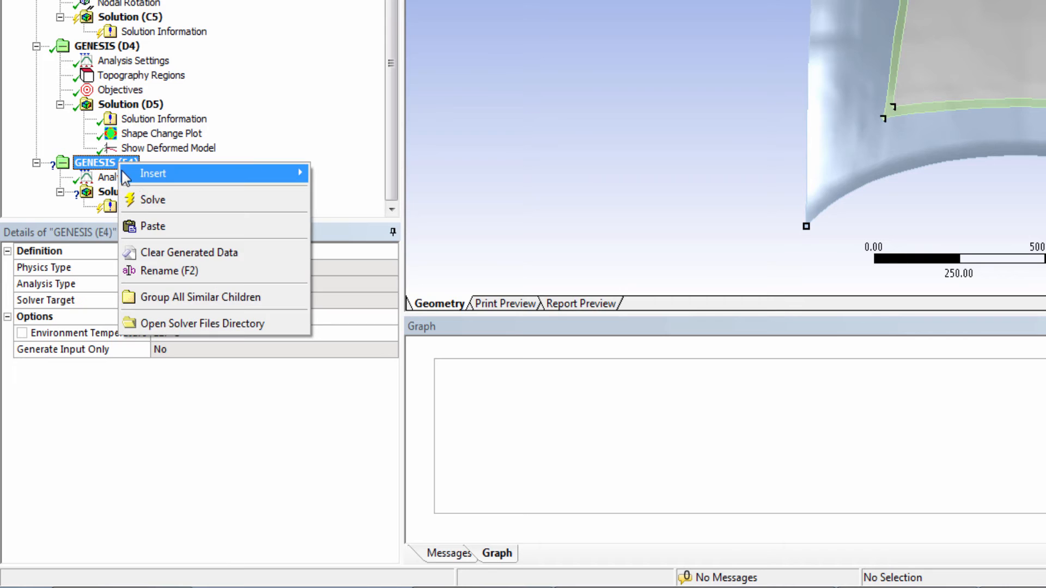
click(165, 228)
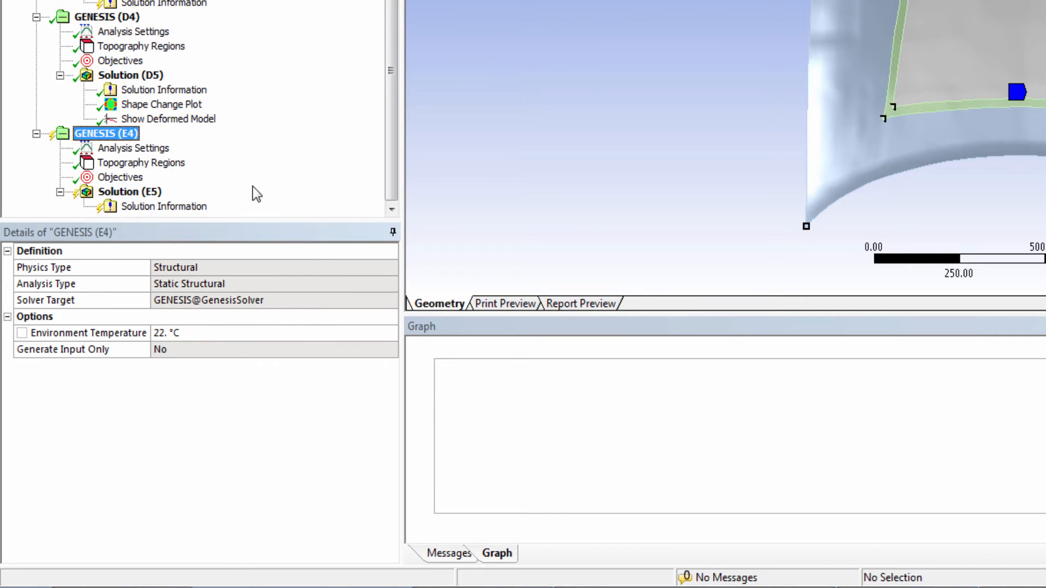
- Set the Bead Fraction of the GENESIS (E4) topography region to 0.35
click(182, 170)
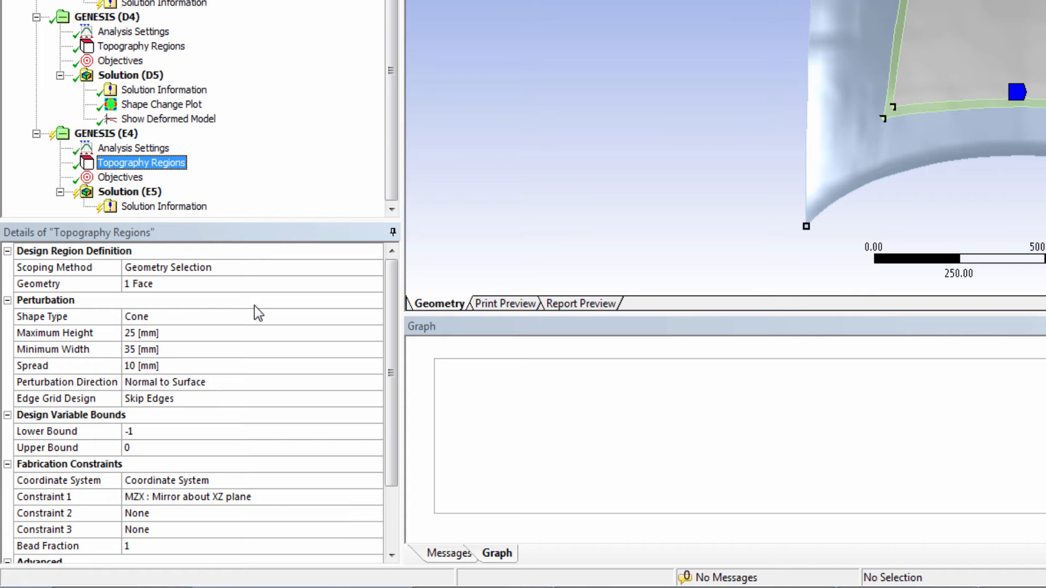
click(160, 545)
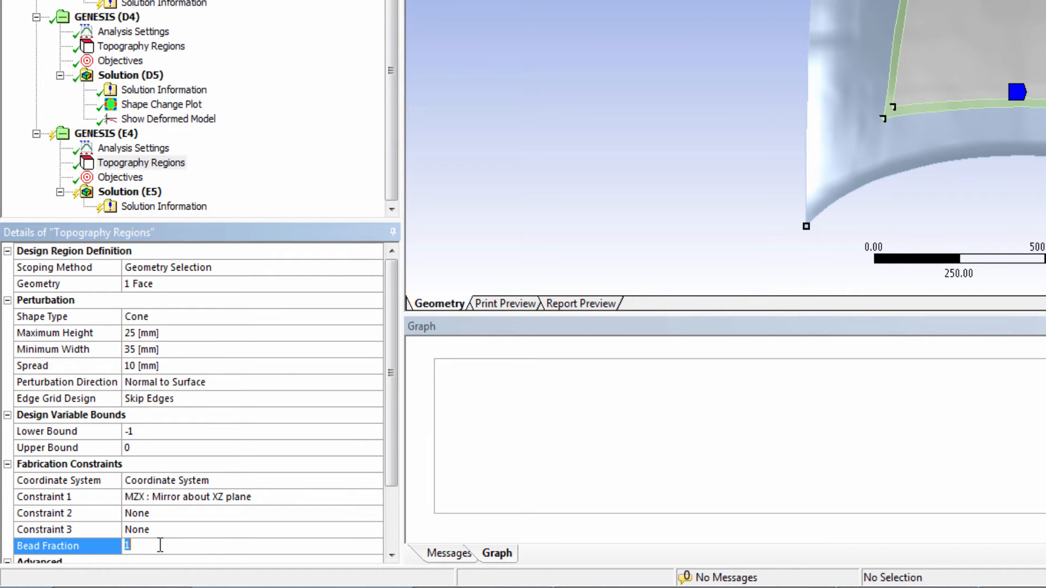
text(0.35)
key(Return)
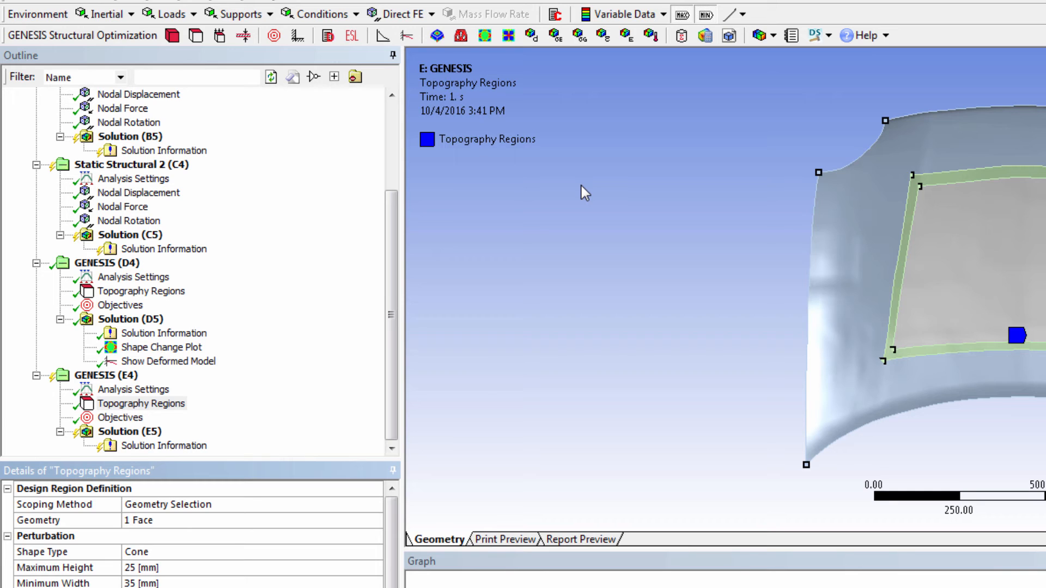
- Add a Shape Change Plot and a Show Deformed Model result to Solution (E5), setting the Deformed Model to Shape Change
click(486, 33)
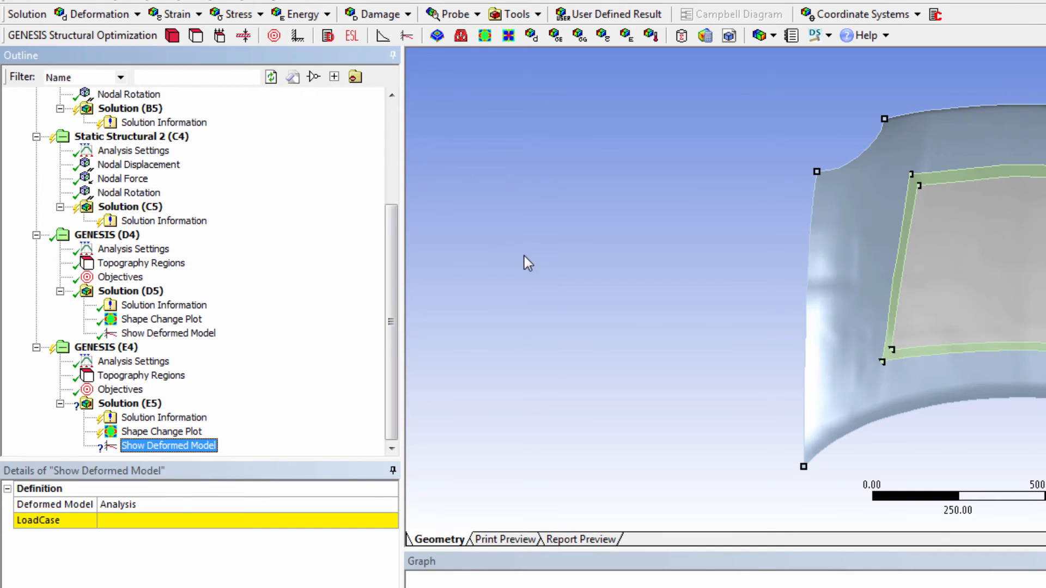
click(151, 506)
click(390, 505)
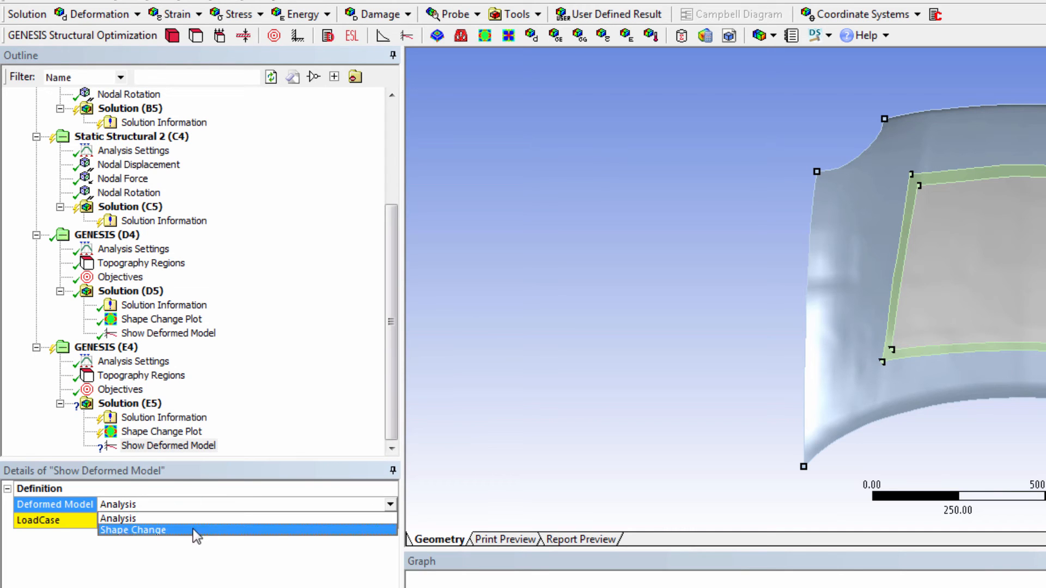
click(174, 531)
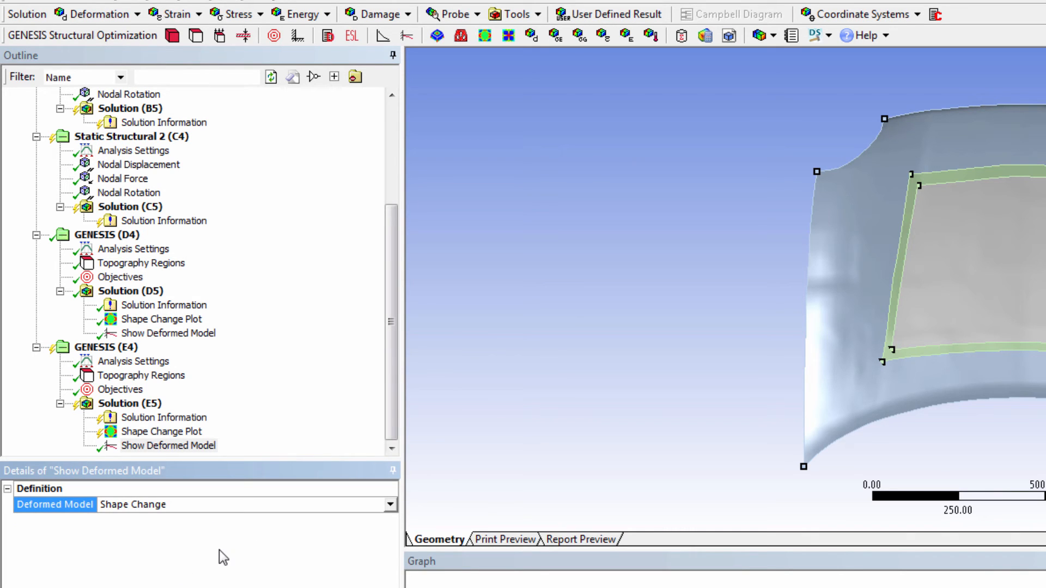
- Solve the GENESIS (E4) optimization with the limited bead fraction
click(112, 349)
right_click(113, 348)
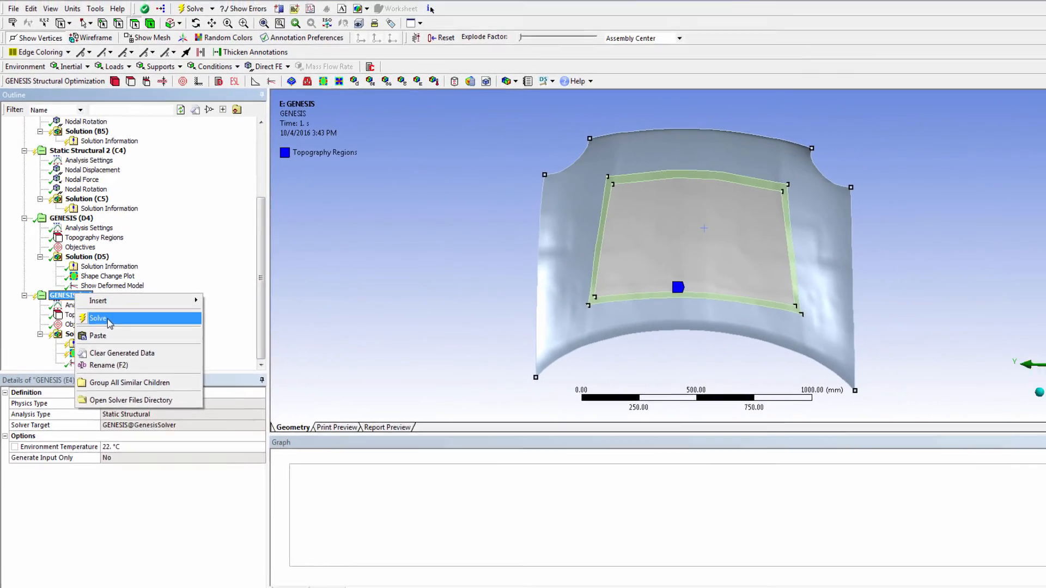
click(111, 320)
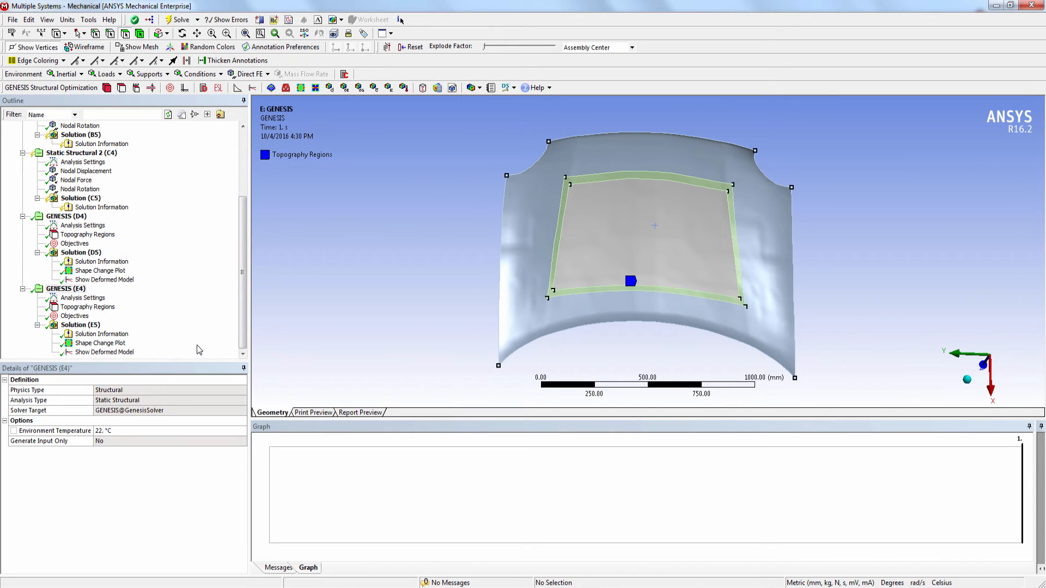
- Review the GENESIS (E4) solver output down to its design cycle history
click(118, 336)
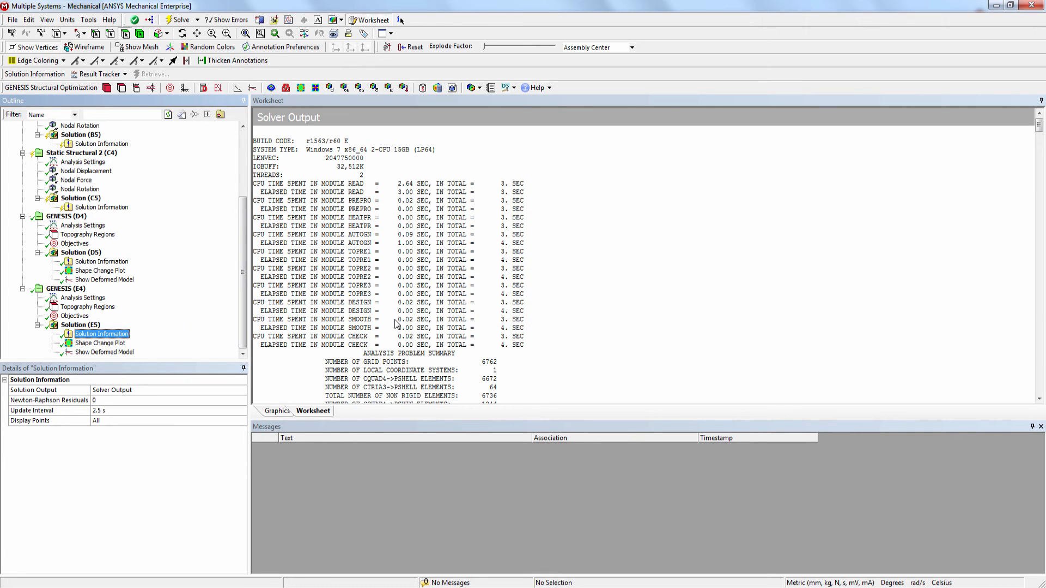
click(555, 238)
scroll(556, 241, down, 15)
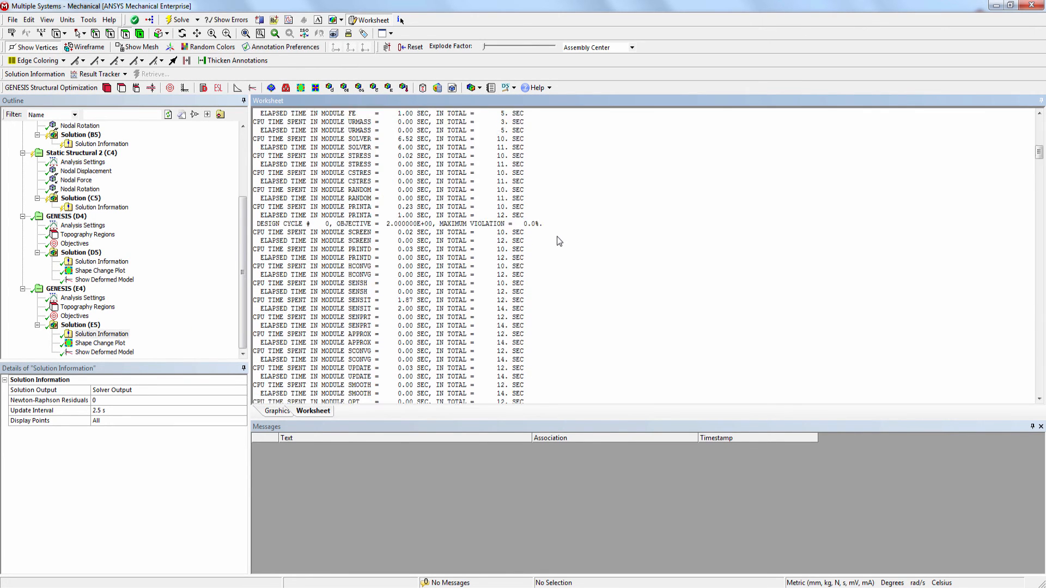
scroll(557, 243, down, 20)
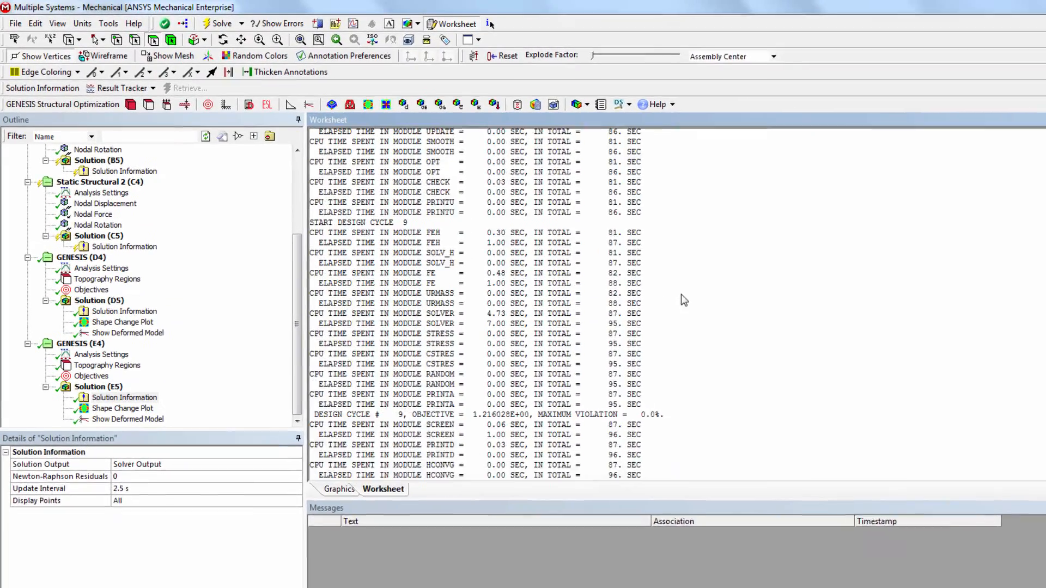
scroll(684, 300, down, 15)
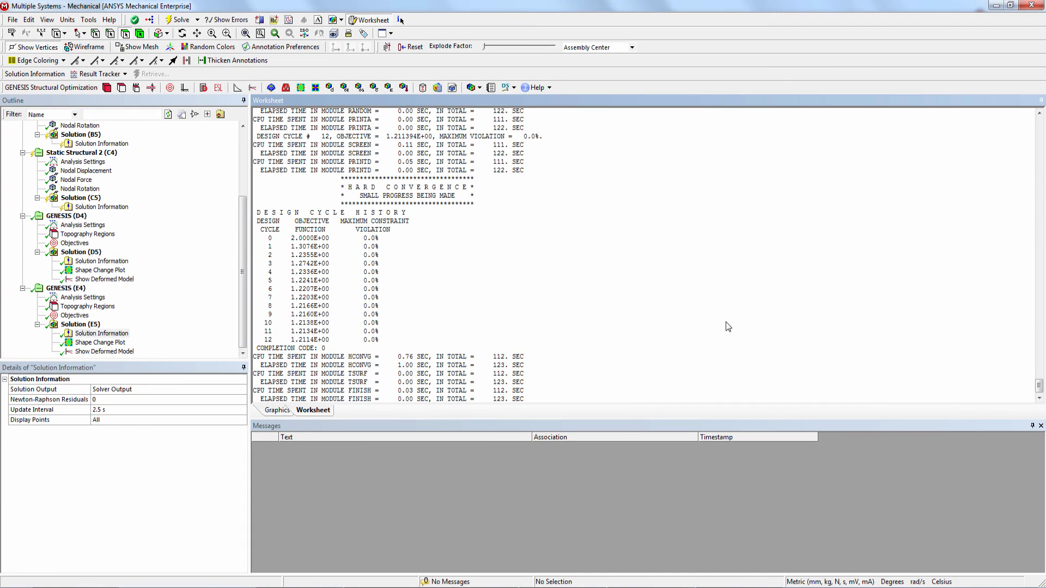
- Display the Shape Change Plot of Solution (E5) and examine the hood's bead pattern obtained with the limited bead fraction
click(100, 342)
click(100, 342)
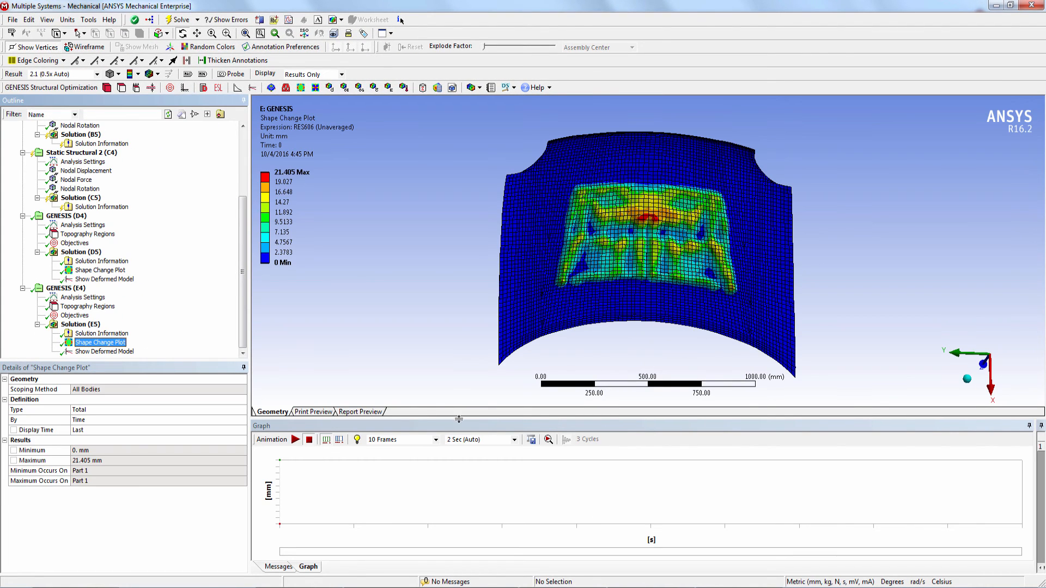
click(795, 294)
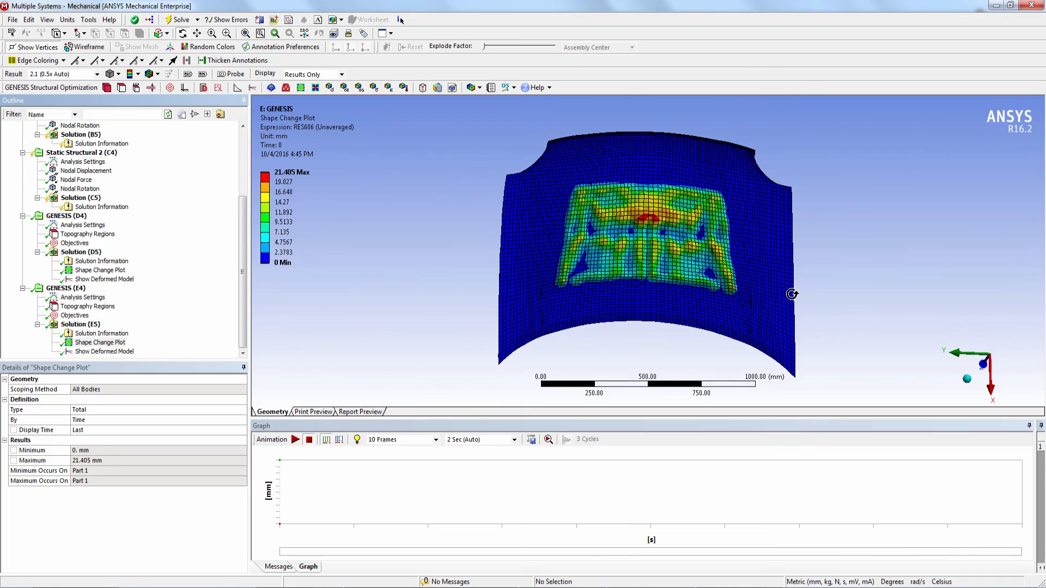
drag(781, 340, 797, 337)
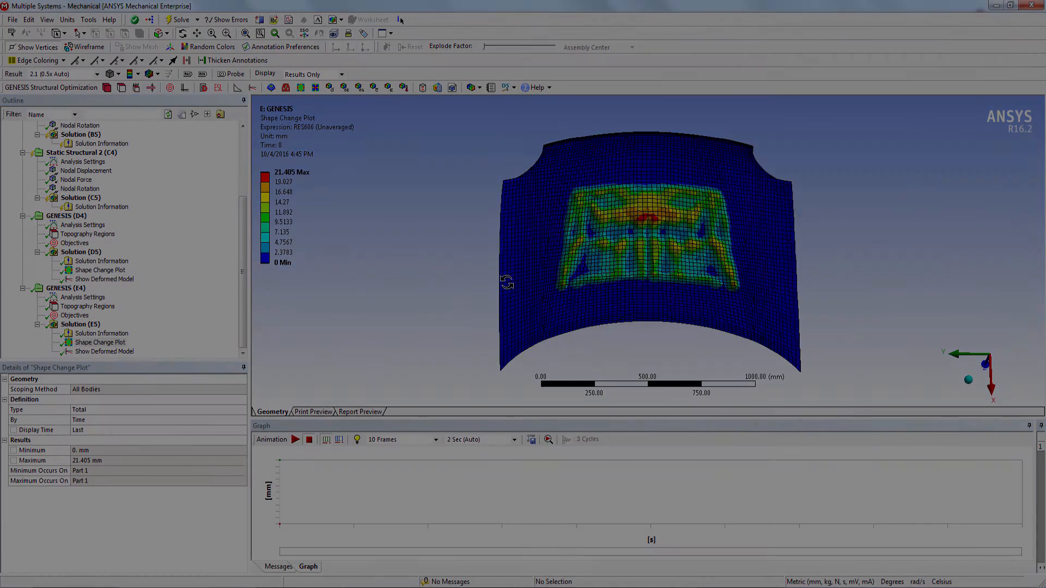